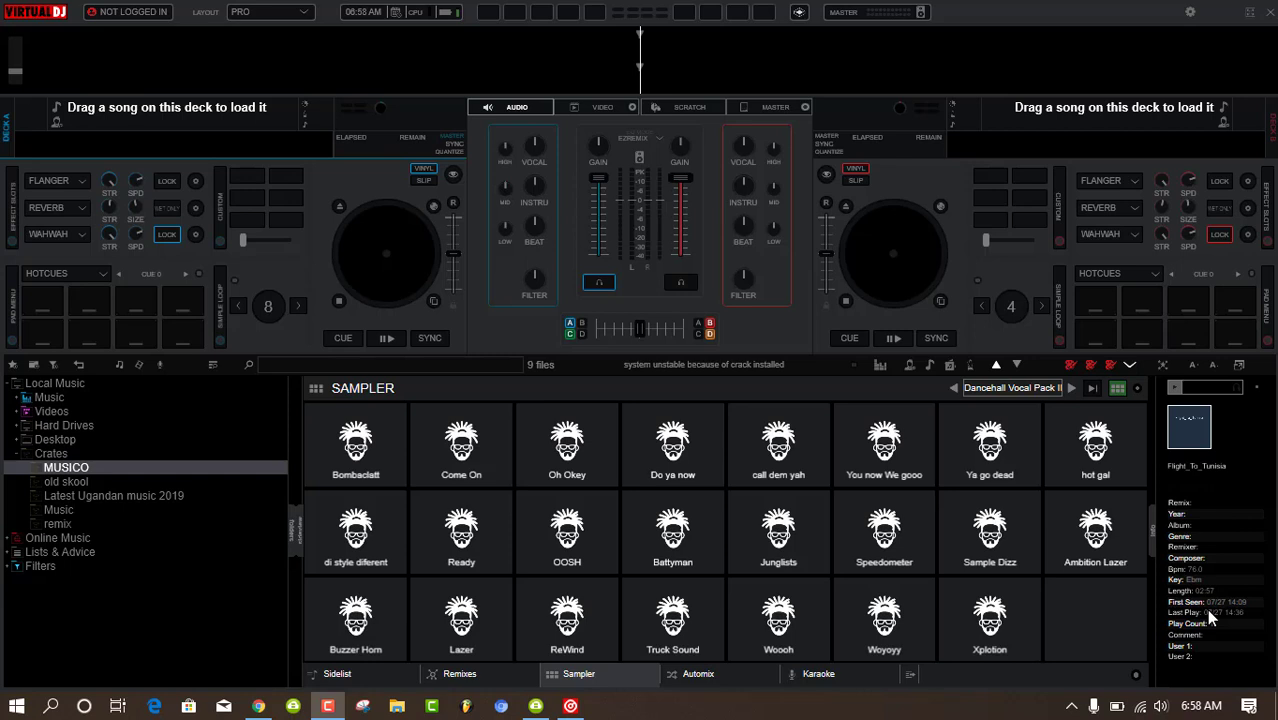
- Play the Xplotion, Woyoyy, Woooh and Buzzer Horn samples from the Dancehall Vocal Pack II bank
click(990, 630)
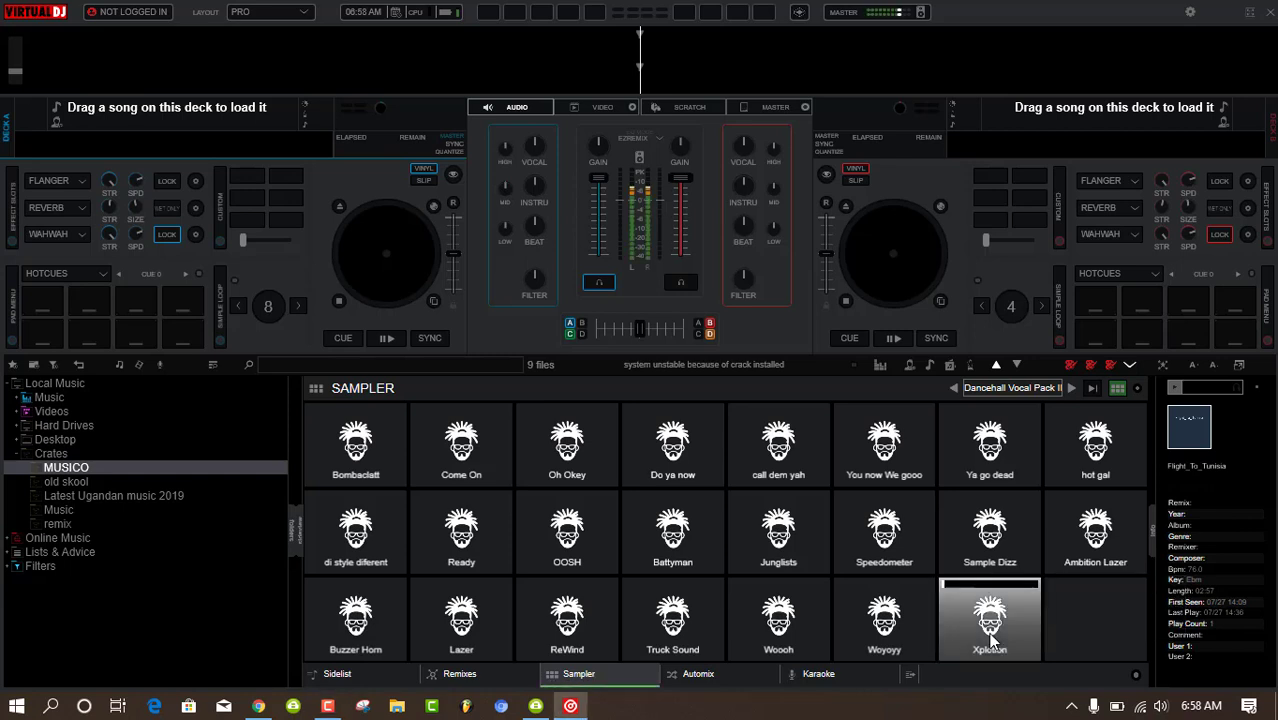
click(884, 630)
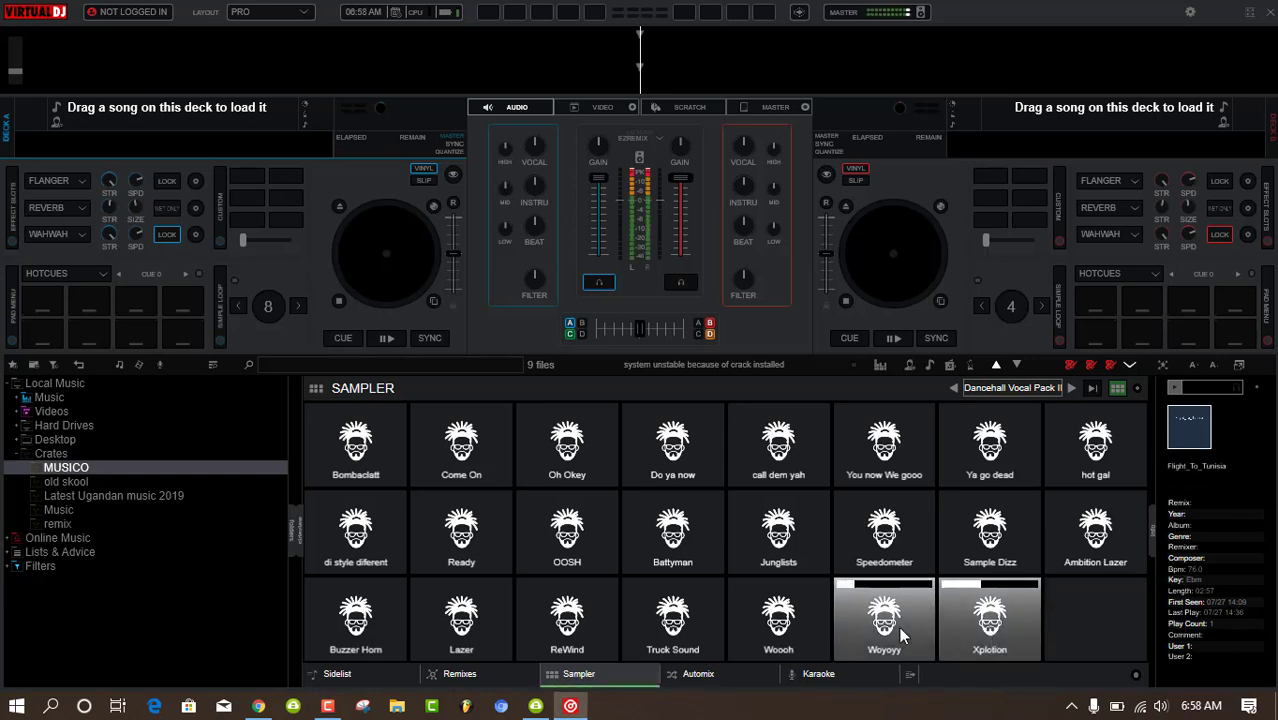
click(802, 630)
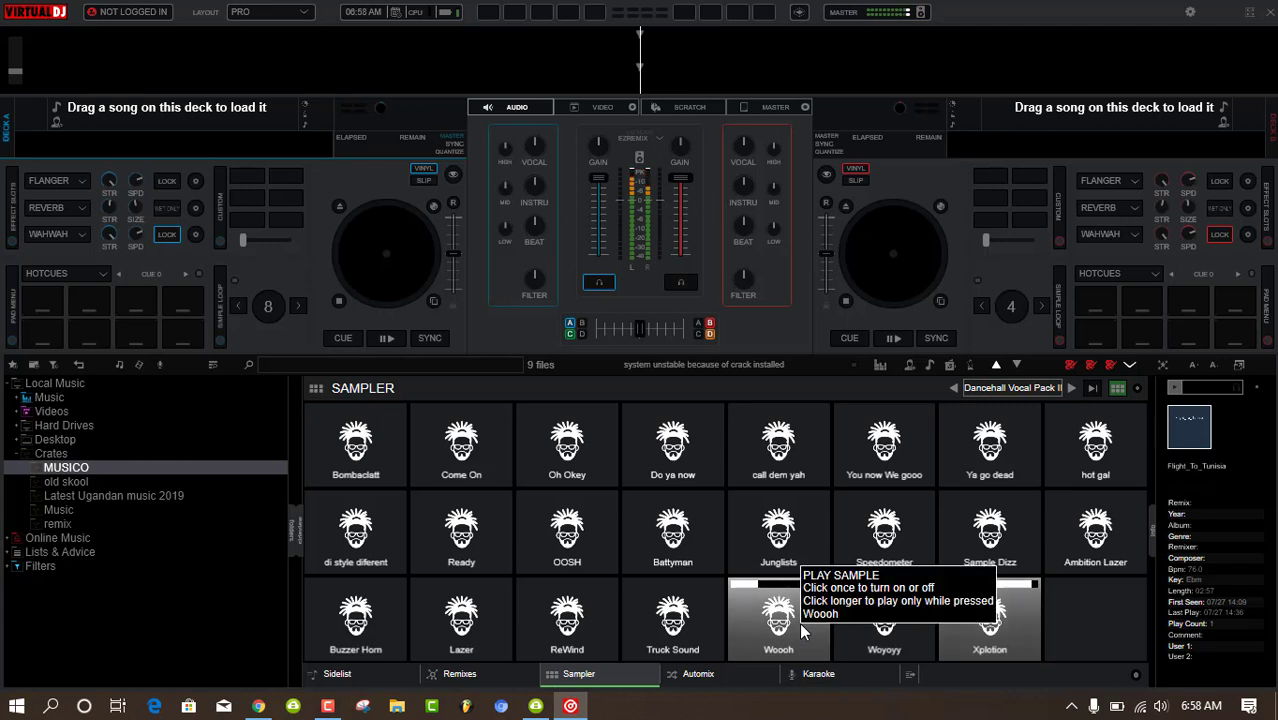
click(802, 630)
click(802, 630)
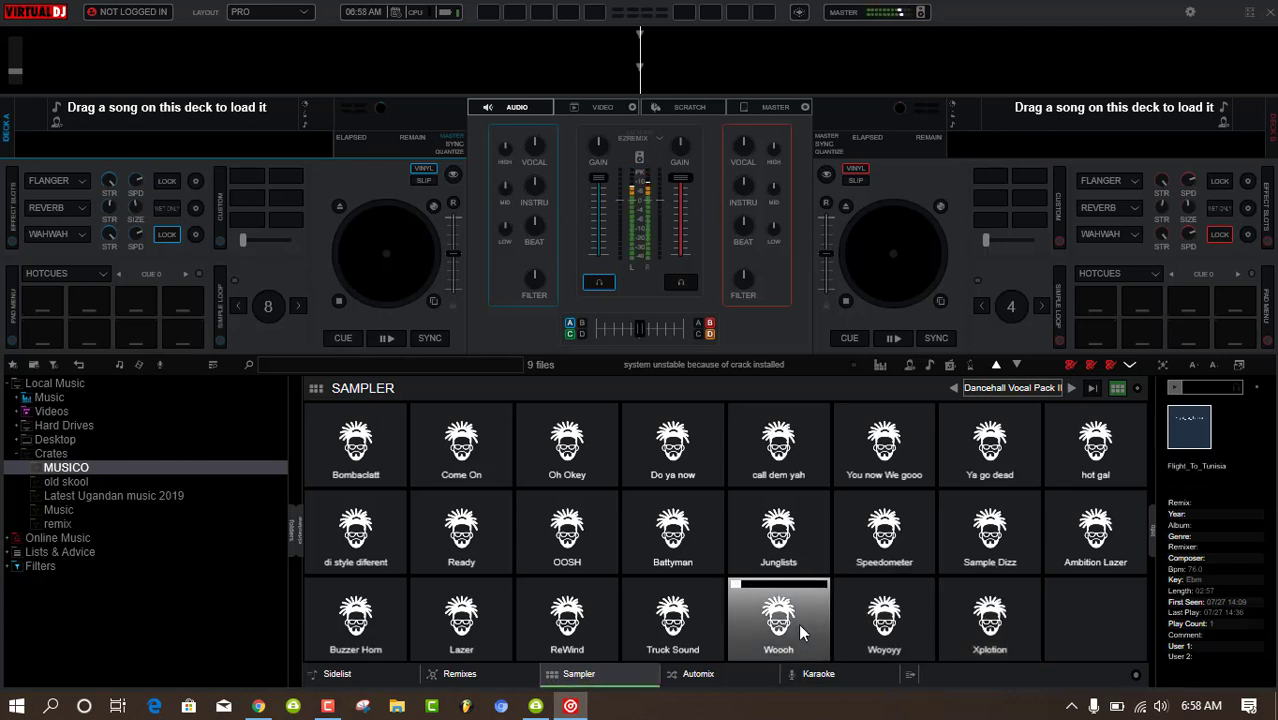
click(355, 648)
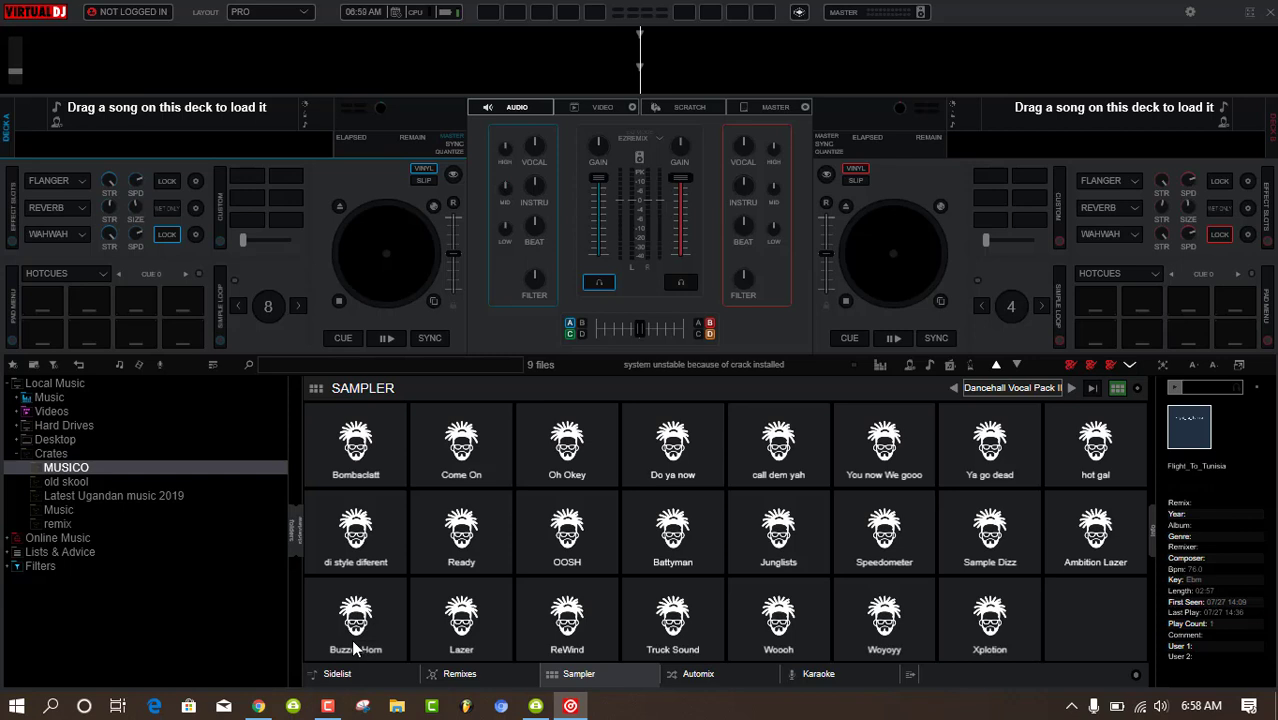
- Open the extensions settings, show the audio effects sample packs and re-sort the list
click(1189, 14)
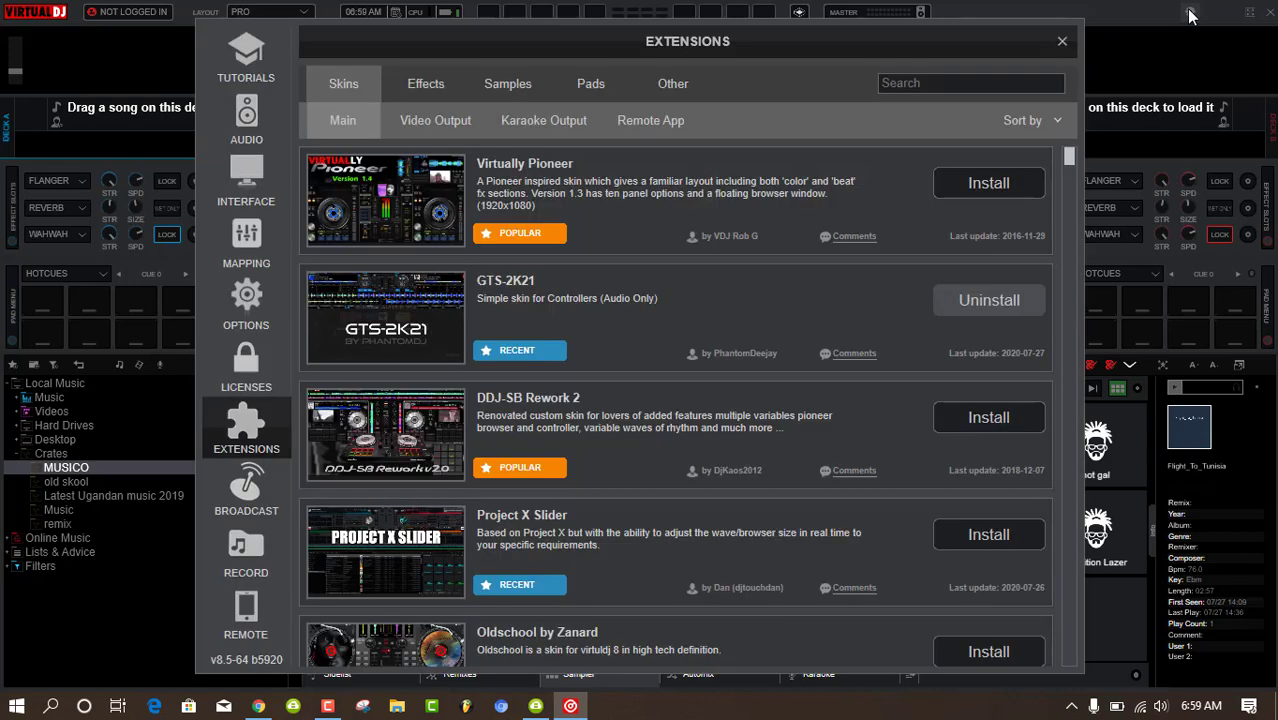
drag(585, 25, 618, 28)
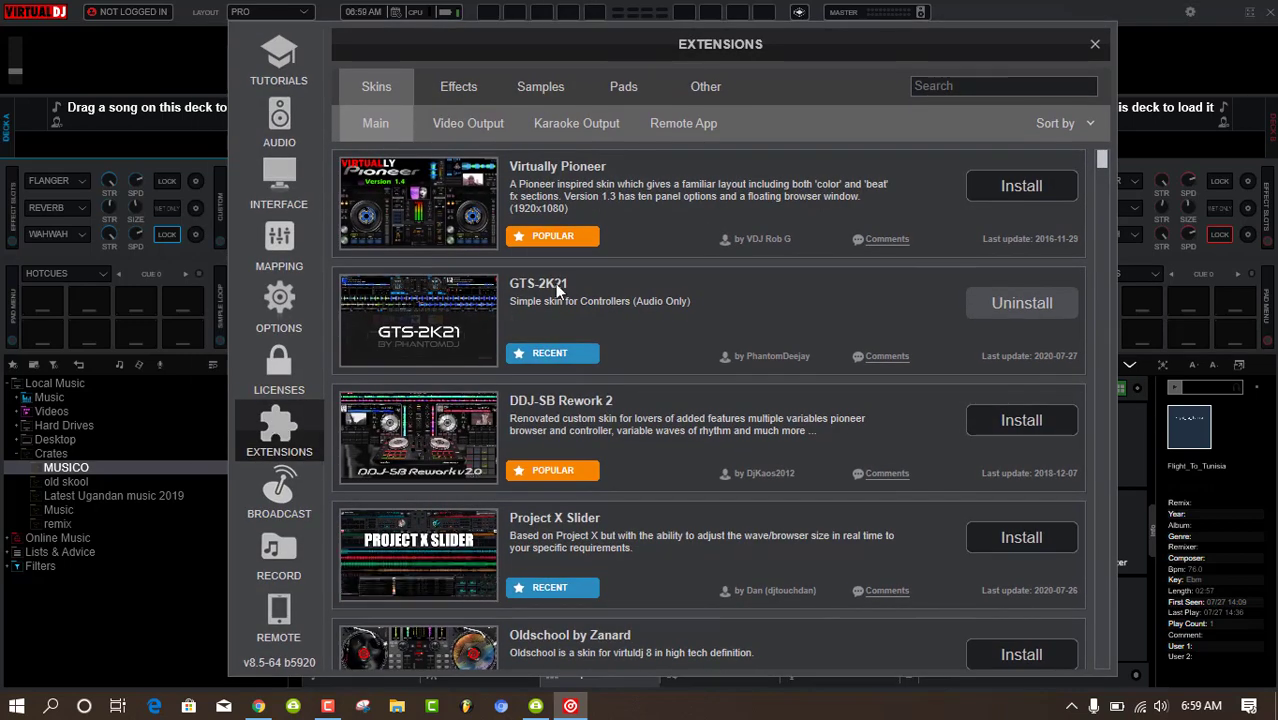
click(551, 80)
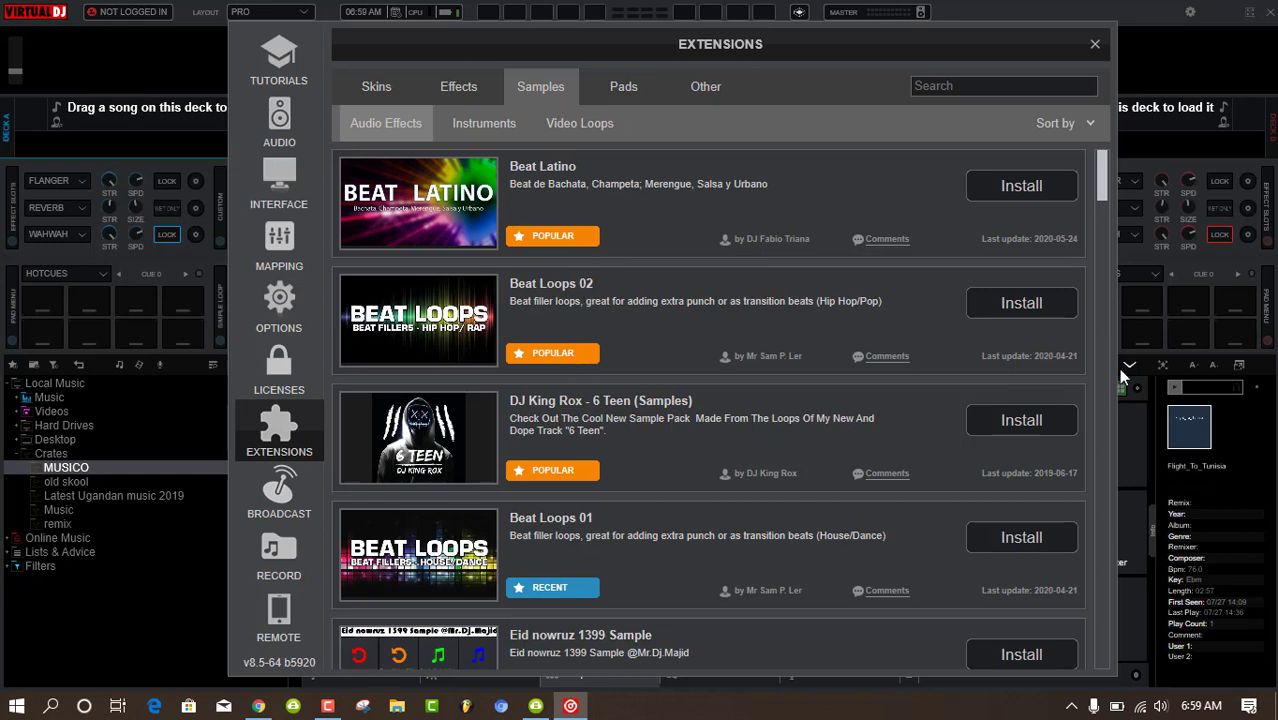
click(1089, 124)
click(1120, 157)
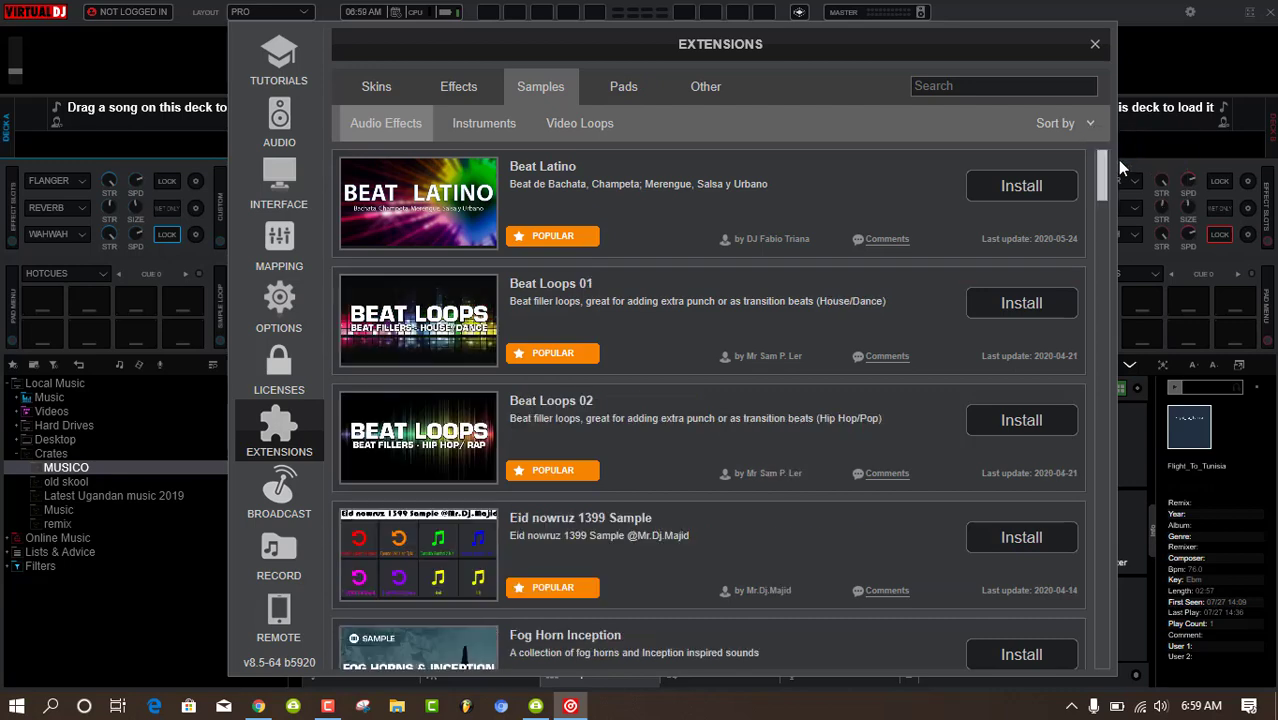
- Find the (DIN) Dancehall 1 sample pack further down the list and install it
drag(1104, 188, 1134, 319)
scroll(1003, 404, up, 1)
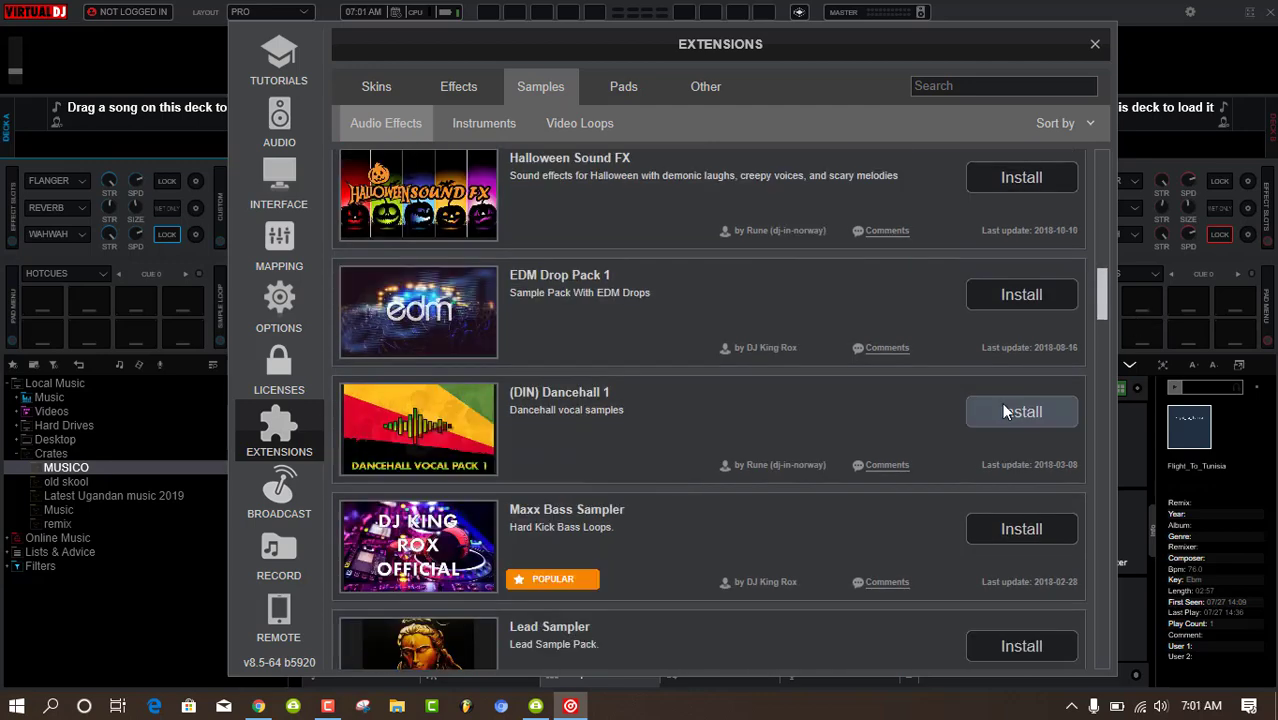
click(1008, 412)
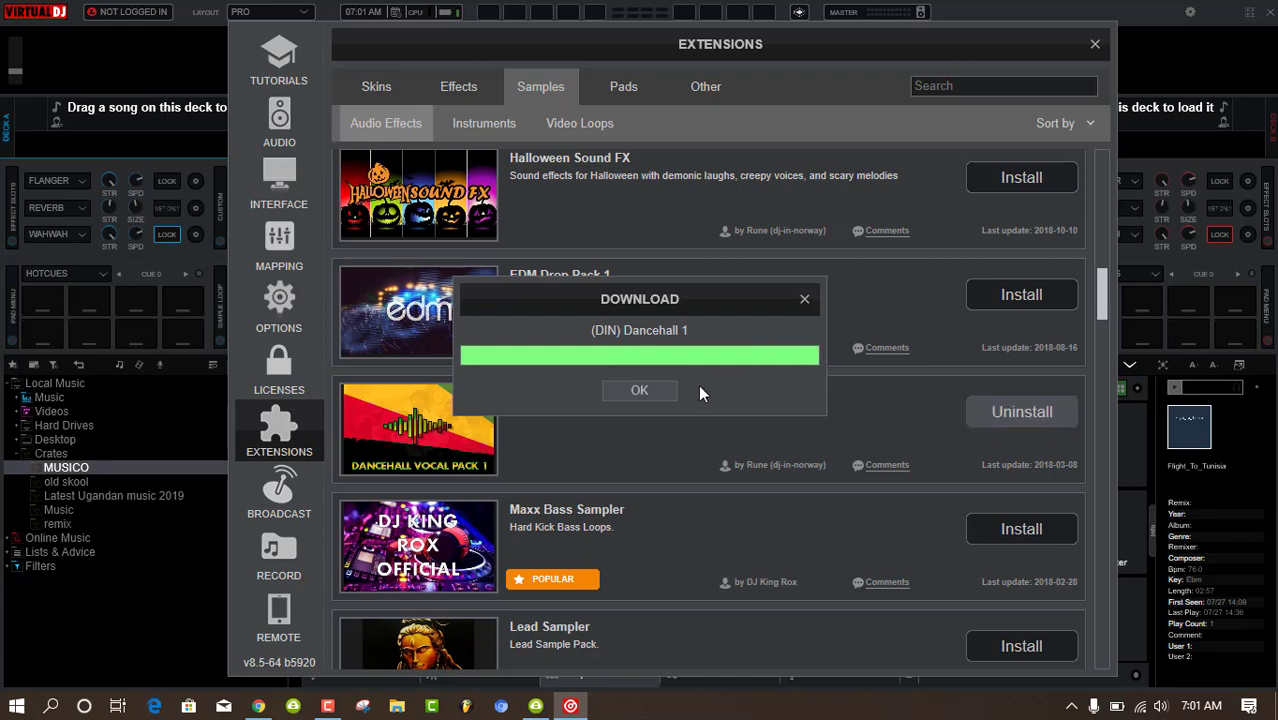
click(640, 391)
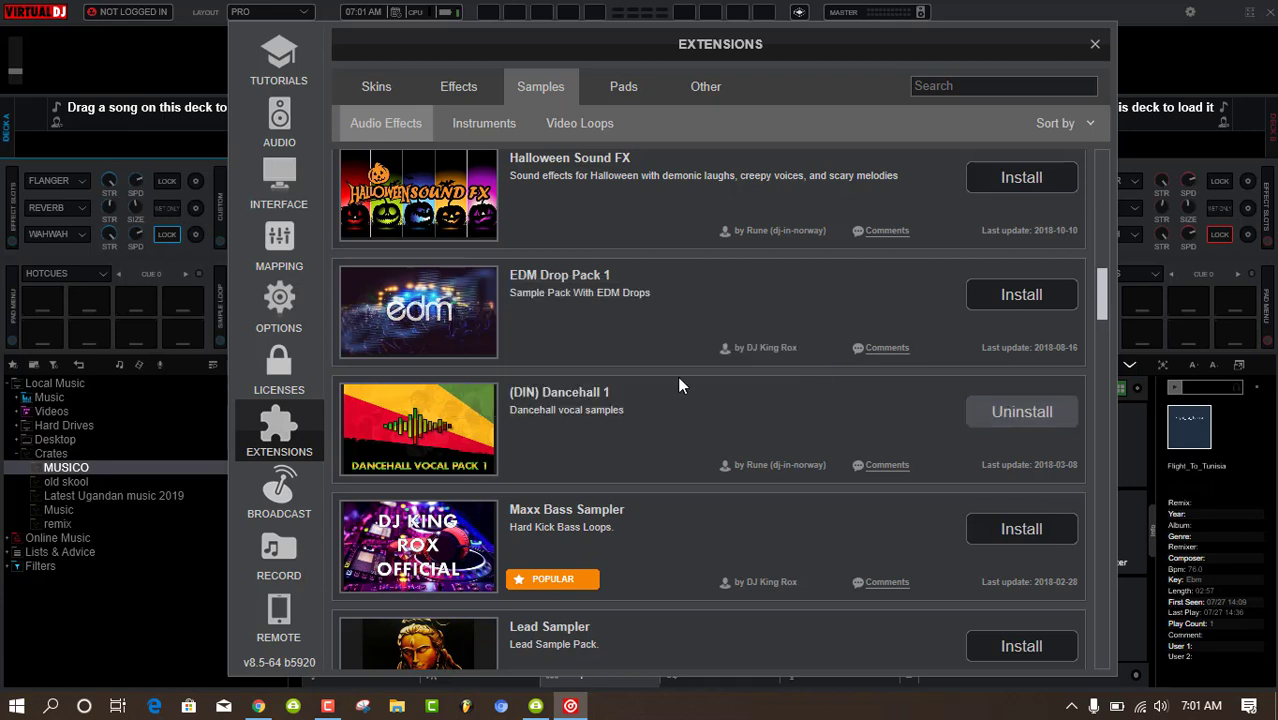
- Install the EDM Drop Pack 1 sample pack and return to the start of the pack list
click(1011, 298)
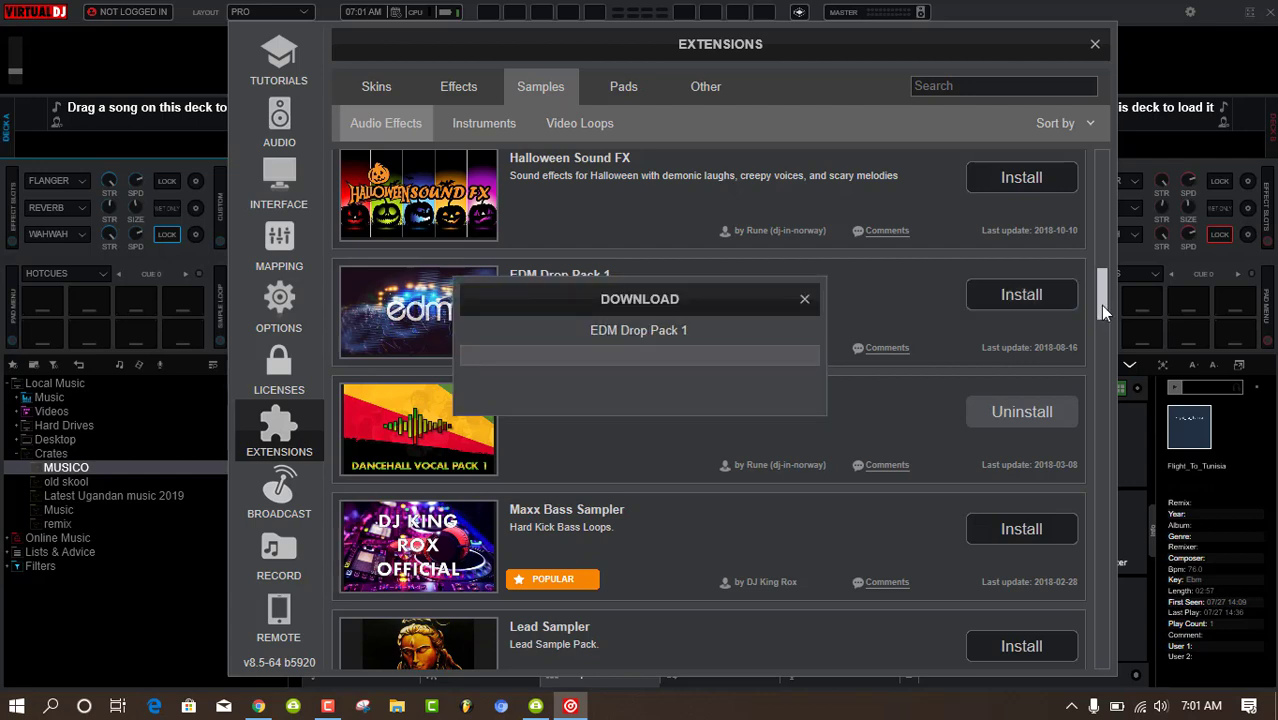
drag(1100, 305, 1085, 179)
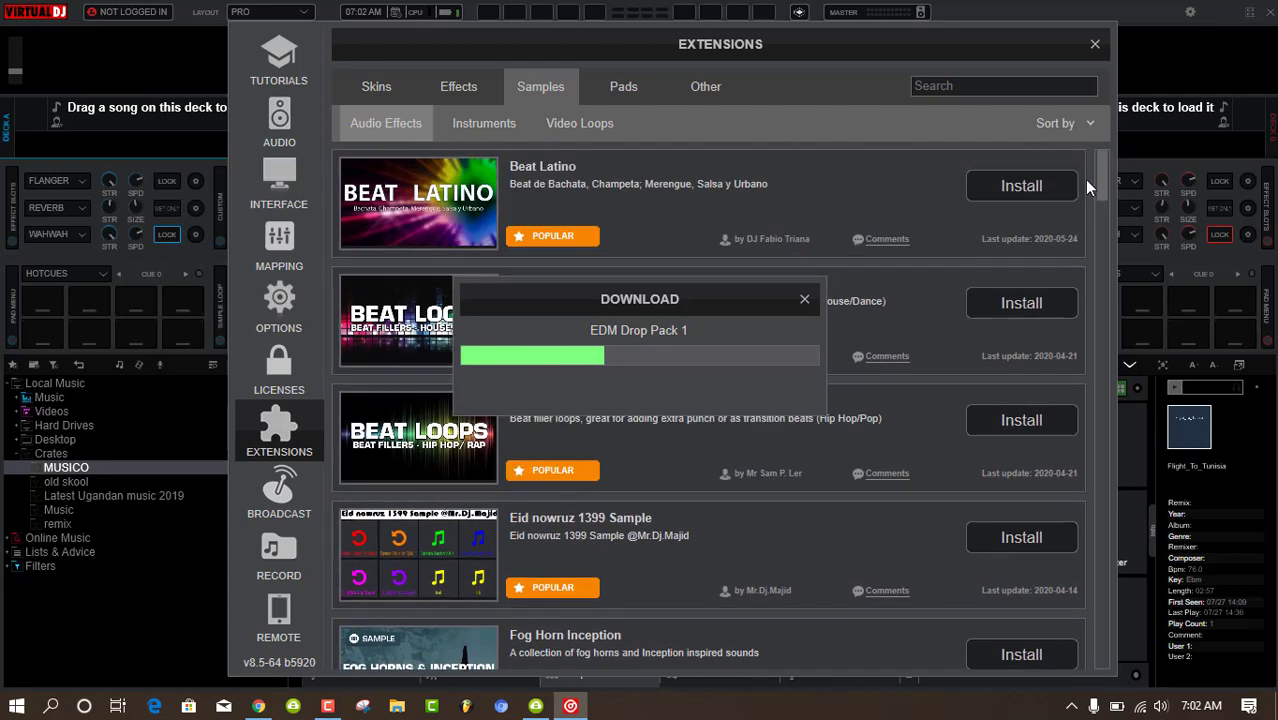
drag(1084, 179, 1085, 179)
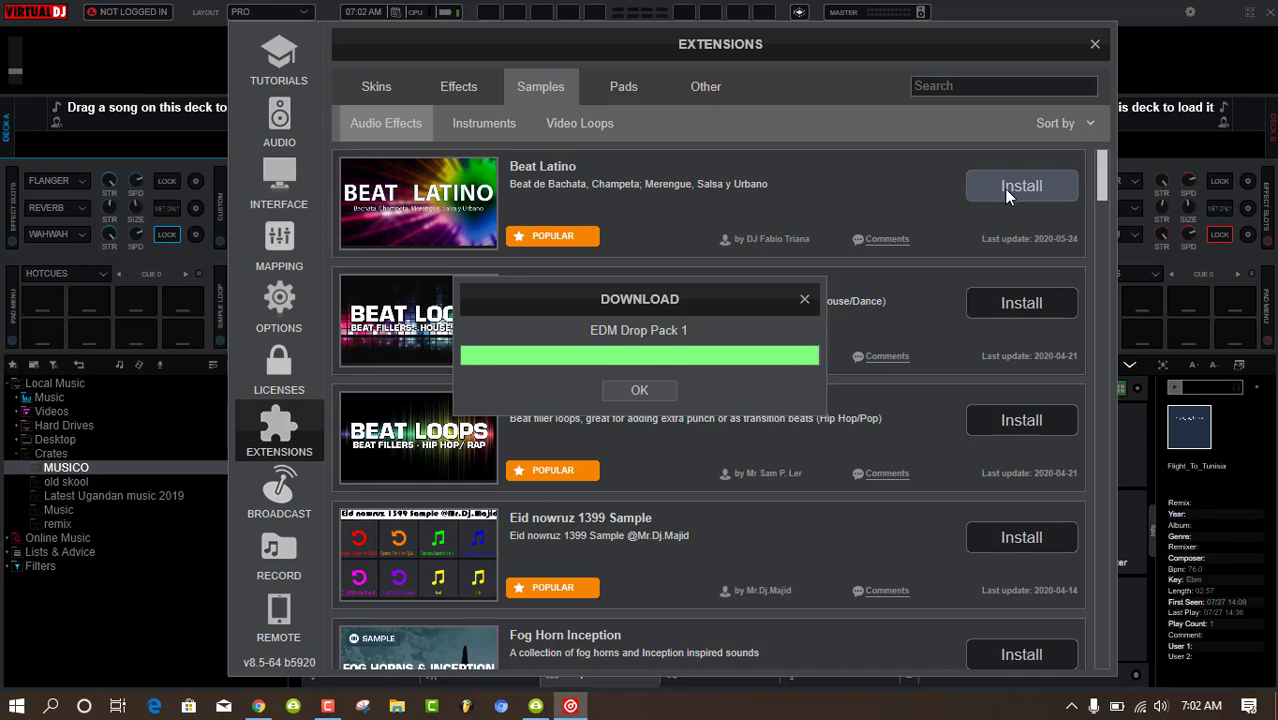
- Install the Beat Latino sample pack and close the settings window
click(1005, 193)
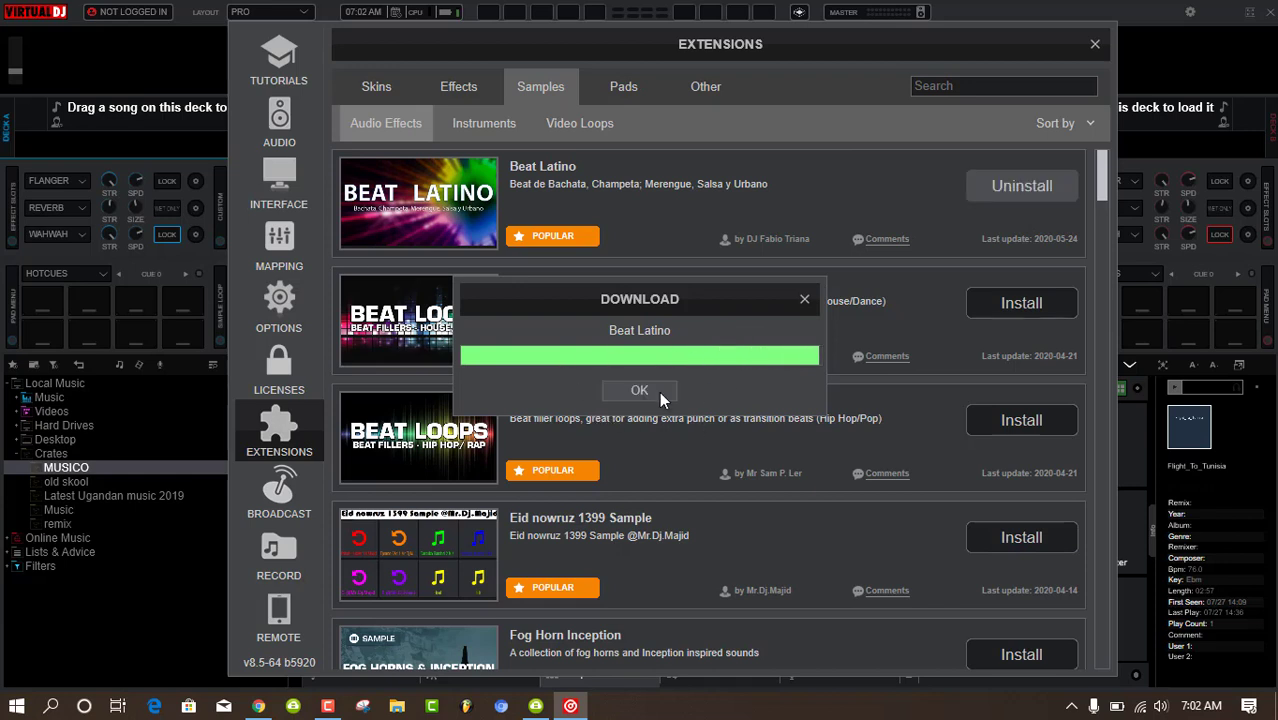
click(668, 391)
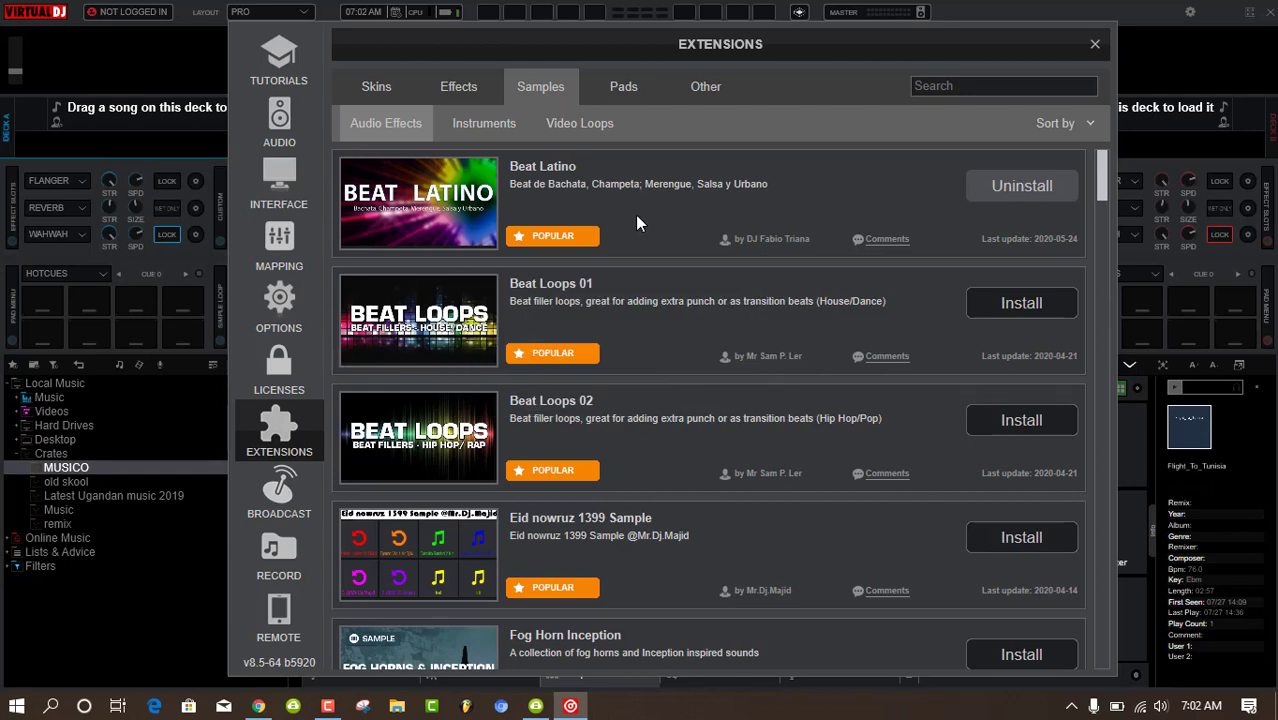
click(1094, 45)
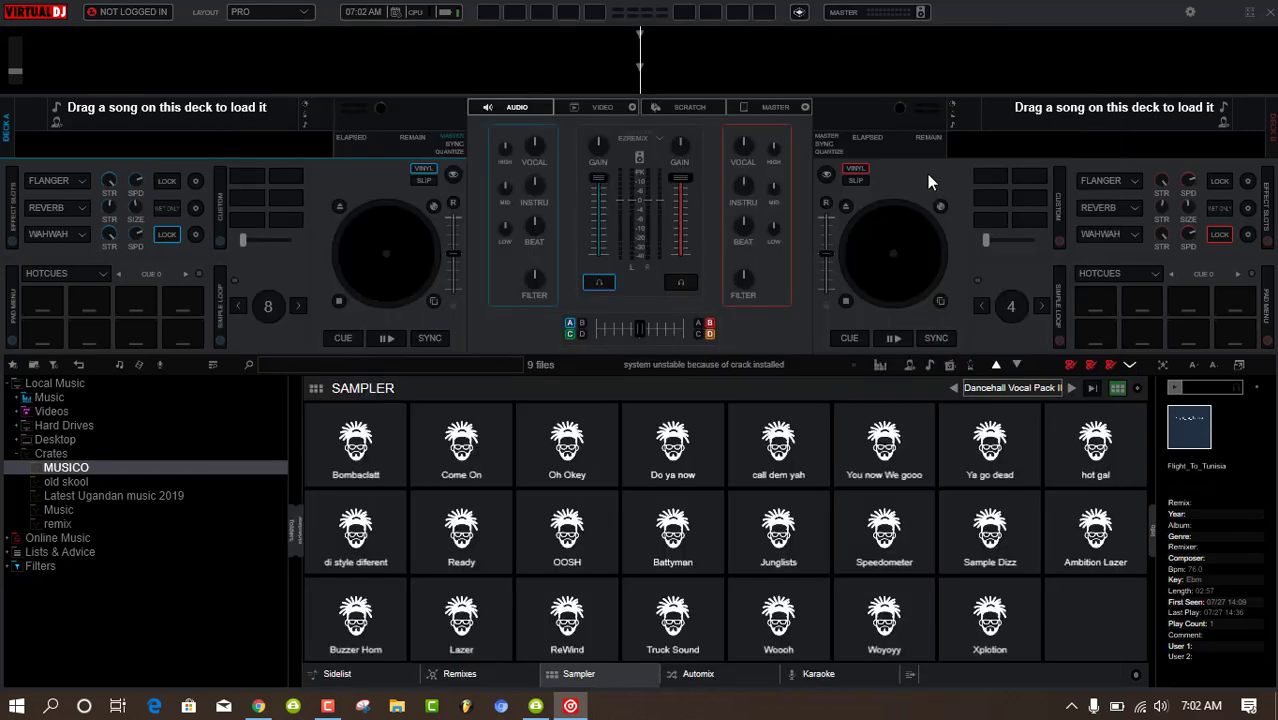
- Switch the sampler to the (DIN) Dancehall 1 bank and play Vocal 1, vocal 2, Vocal 3 and Vocal 12
click(1055, 393)
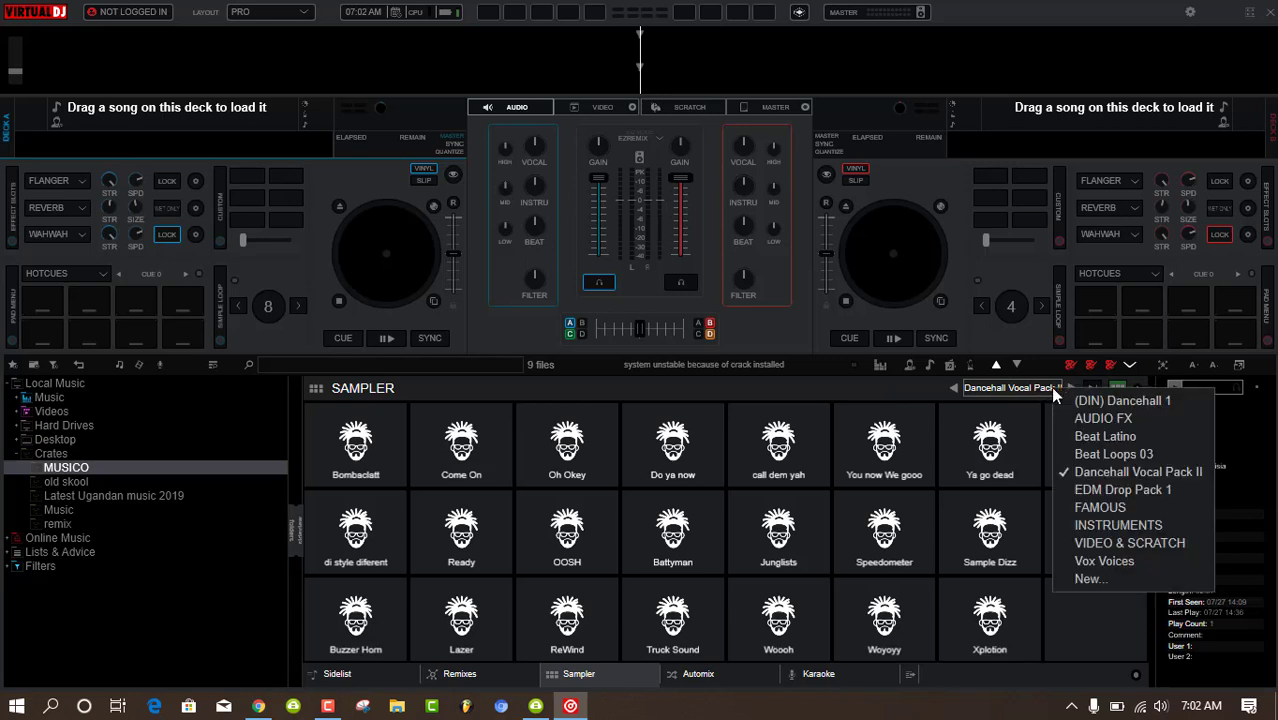
click(1084, 401)
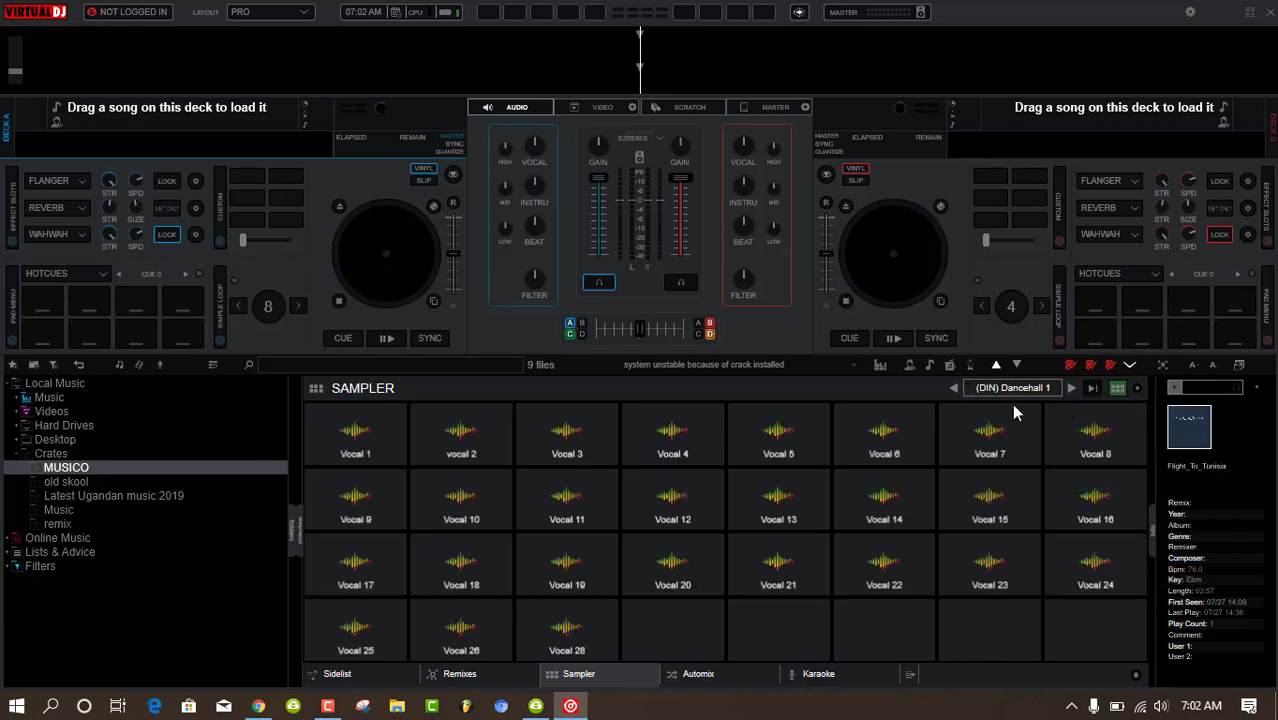
click(358, 452)
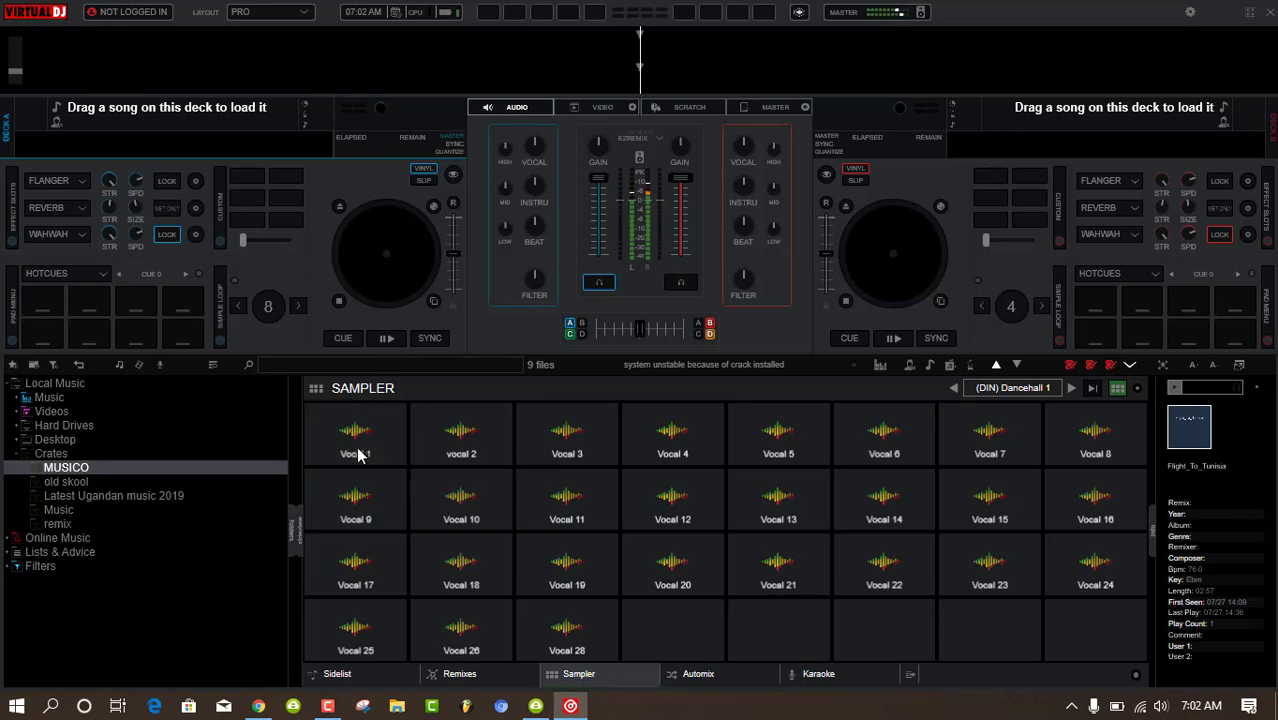
click(432, 455)
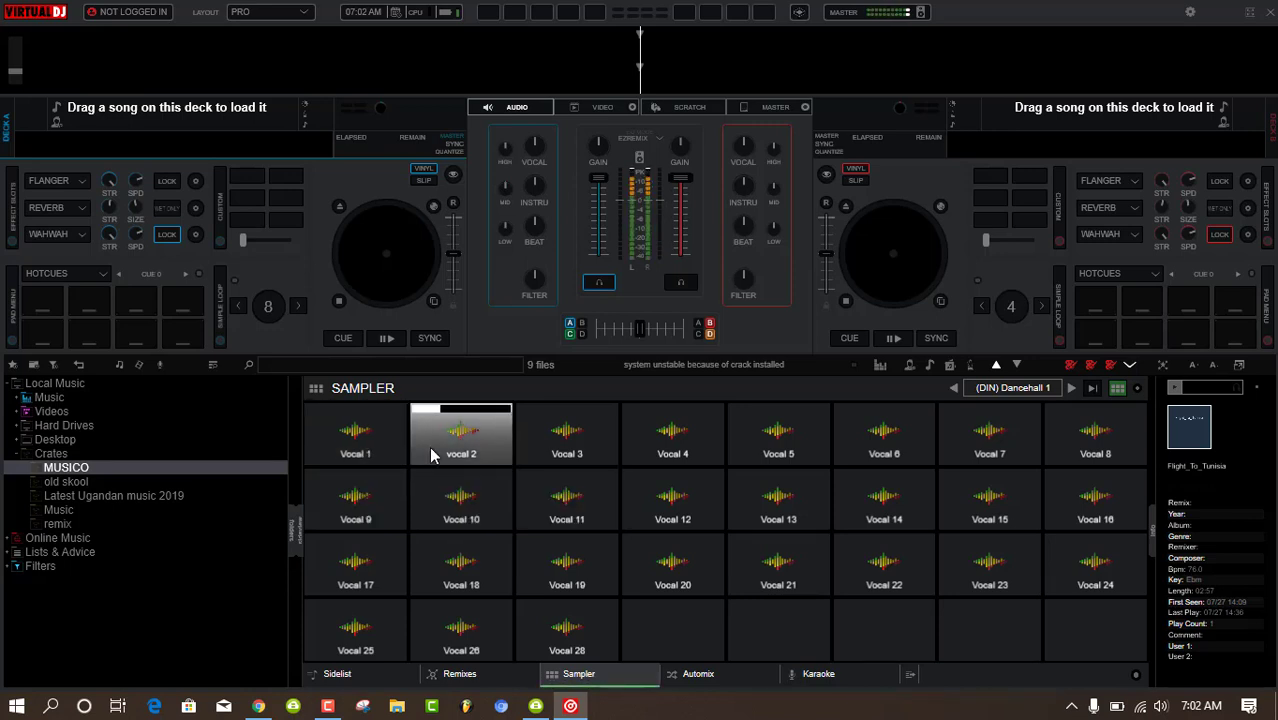
click(549, 451)
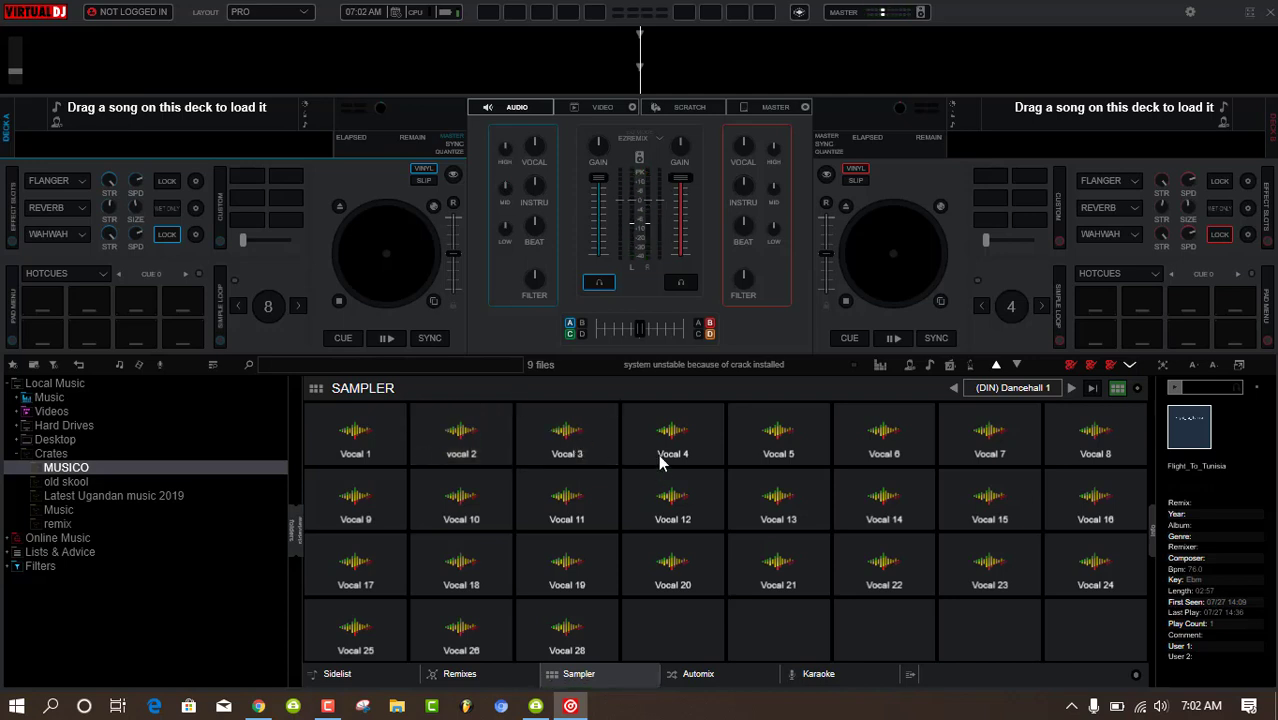
click(675, 495)
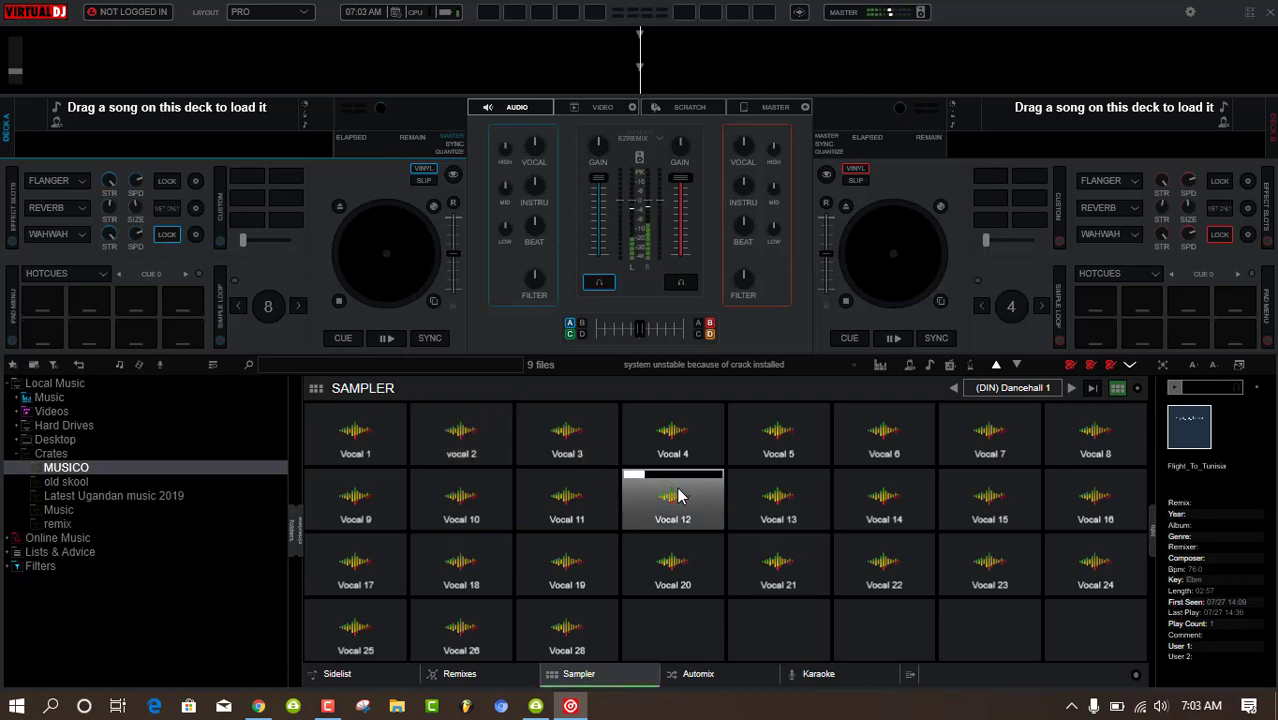
- Audition the samples Vocal 19 through Vocal 26 and Vocal 28 in the sampler
click(575, 579)
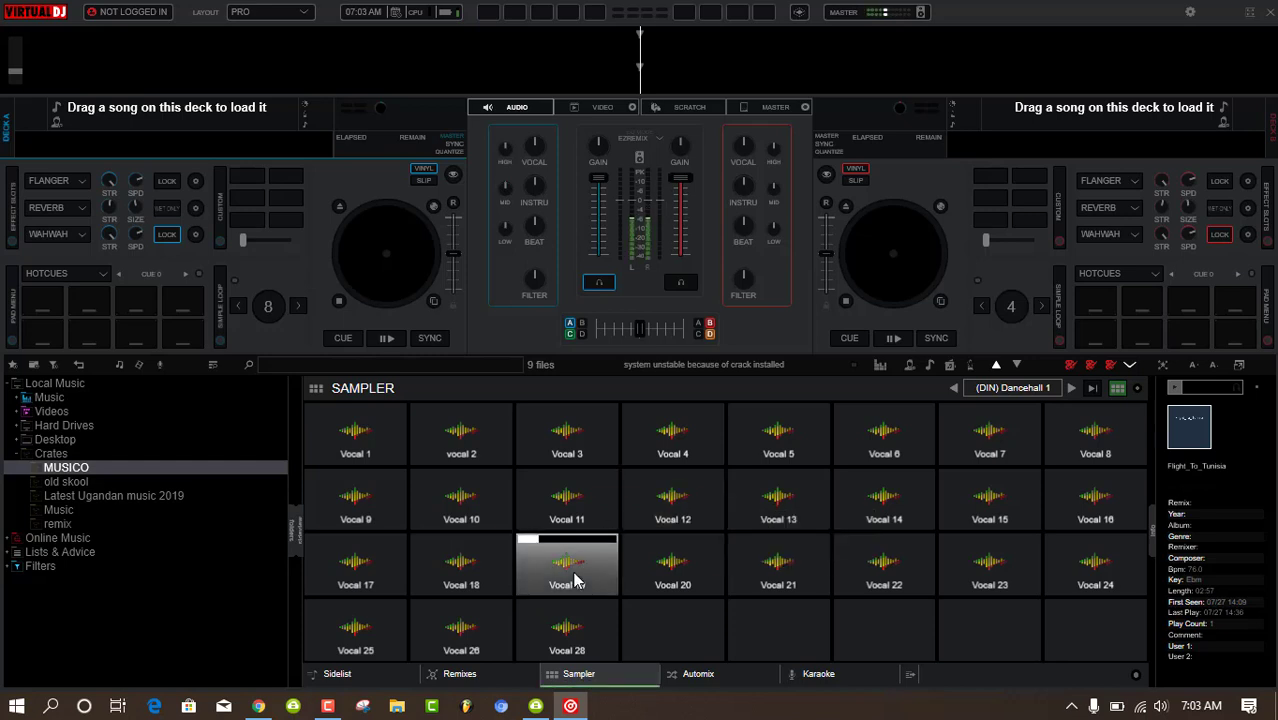
click(714, 579)
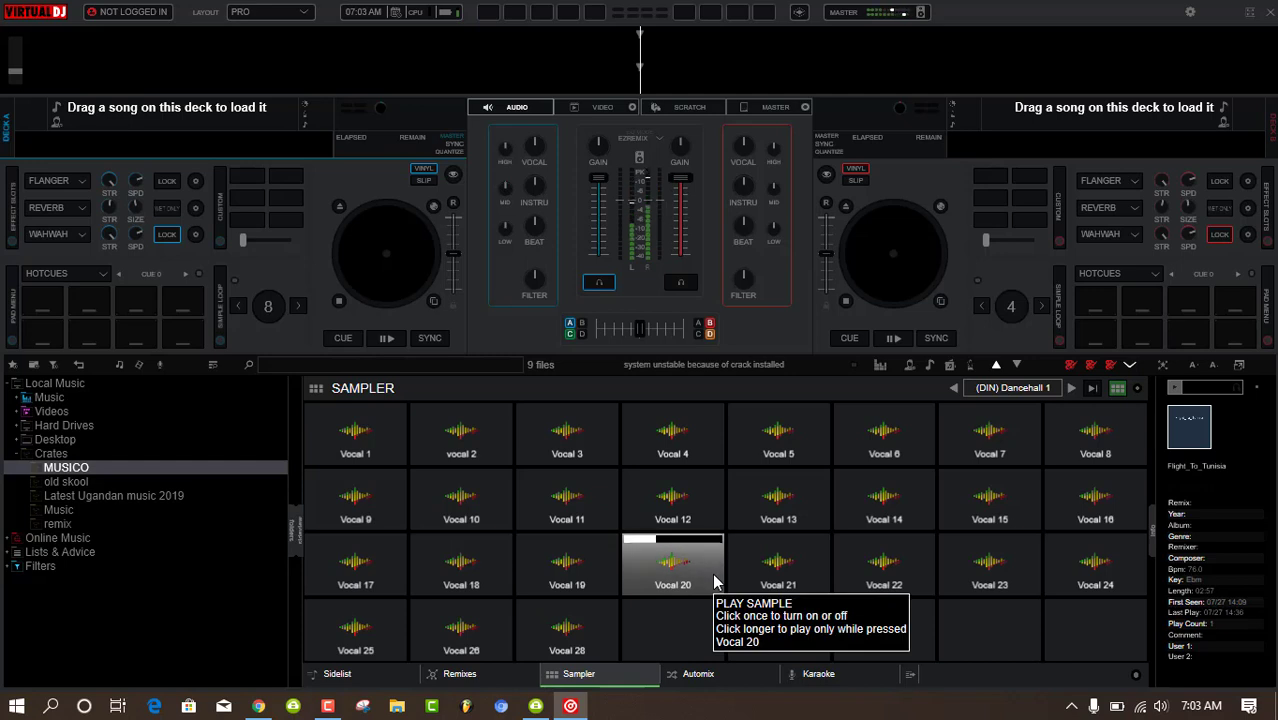
click(756, 585)
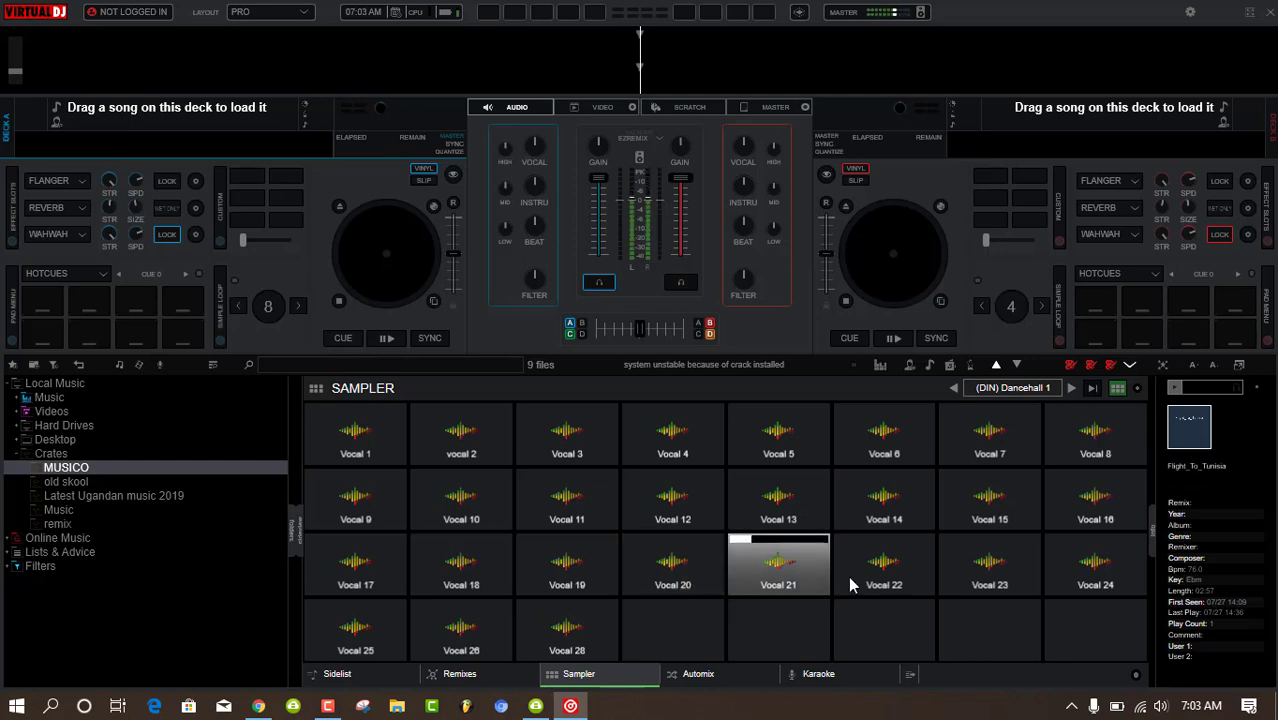
click(886, 576)
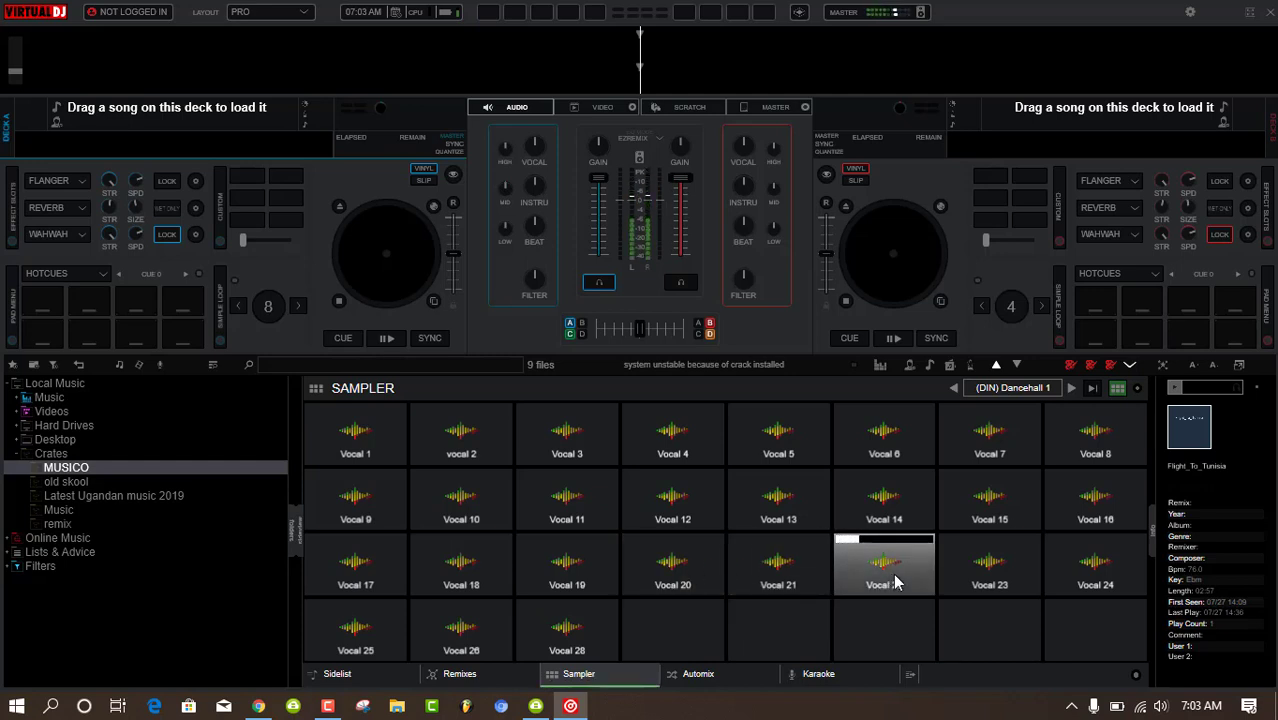
click(985, 589)
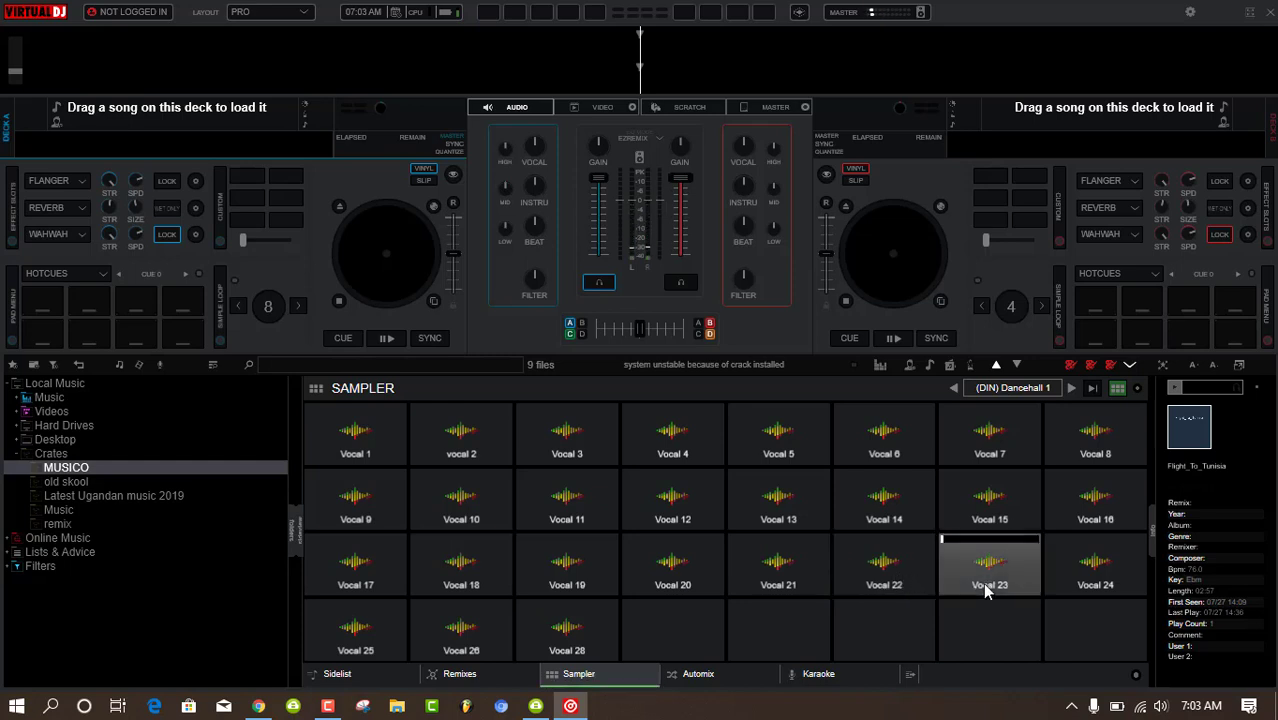
click(1075, 582)
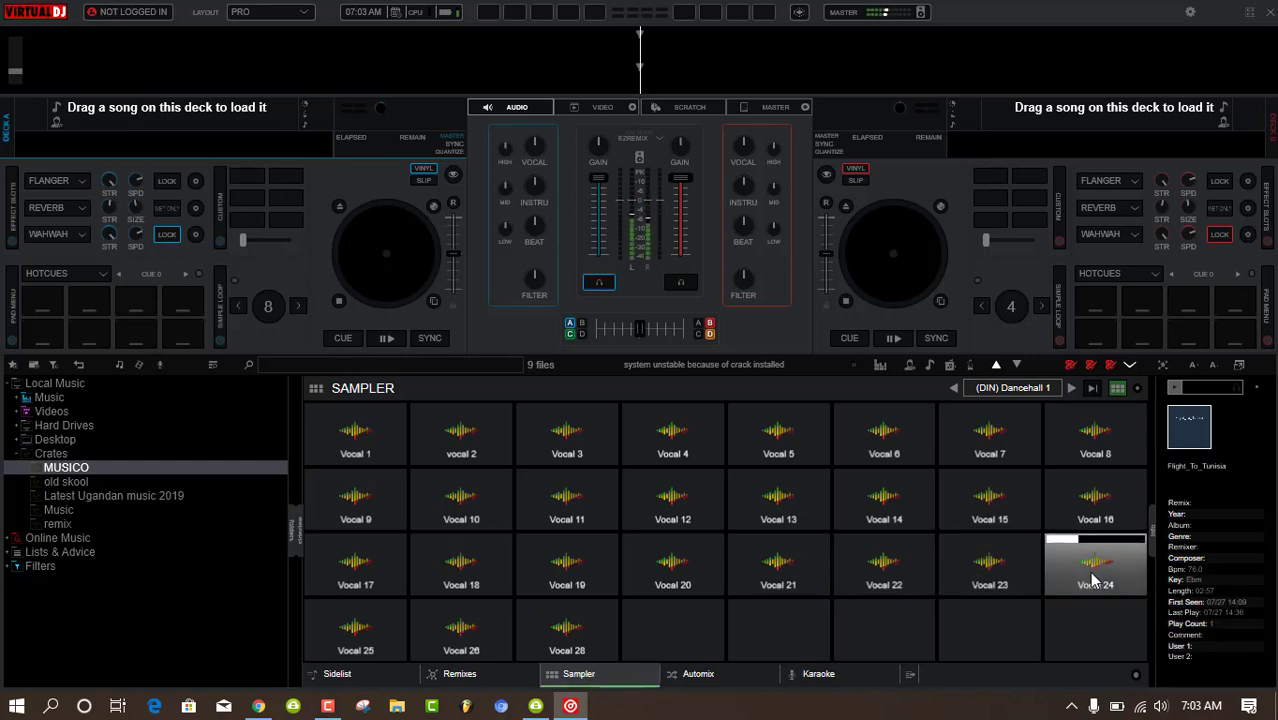
click(390, 637)
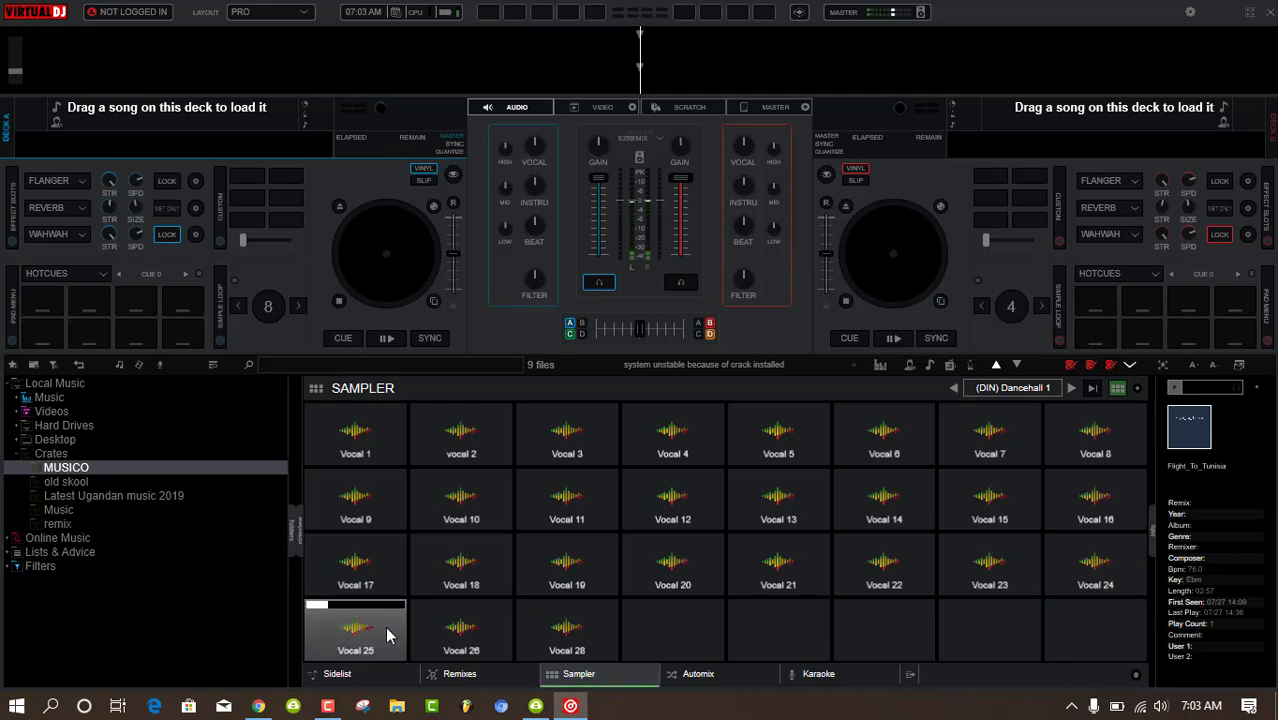
click(450, 632)
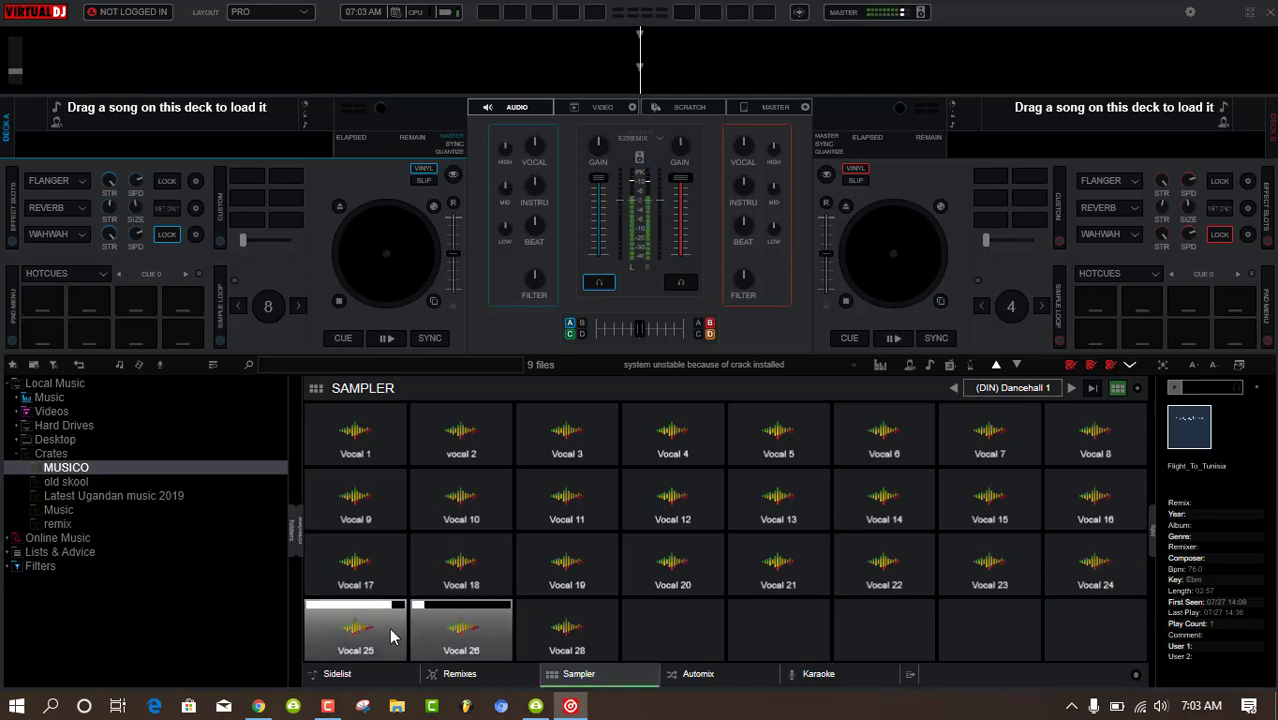
click(564, 634)
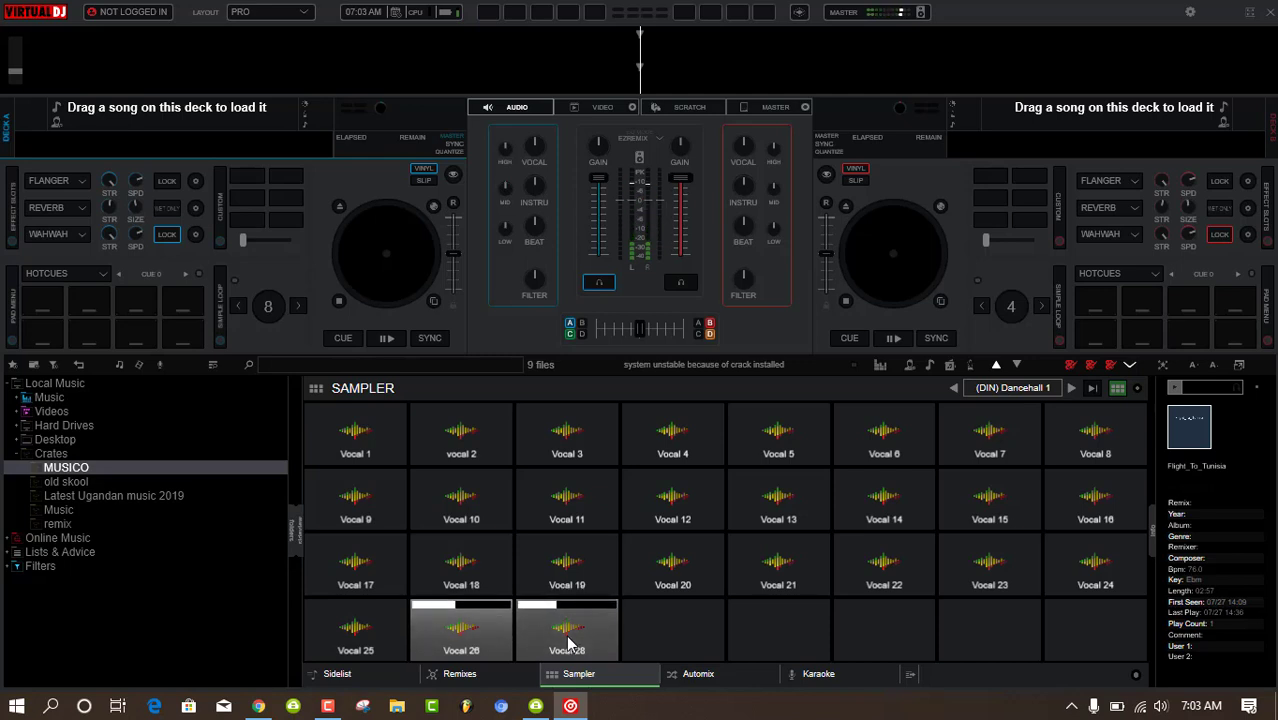
click(572, 642)
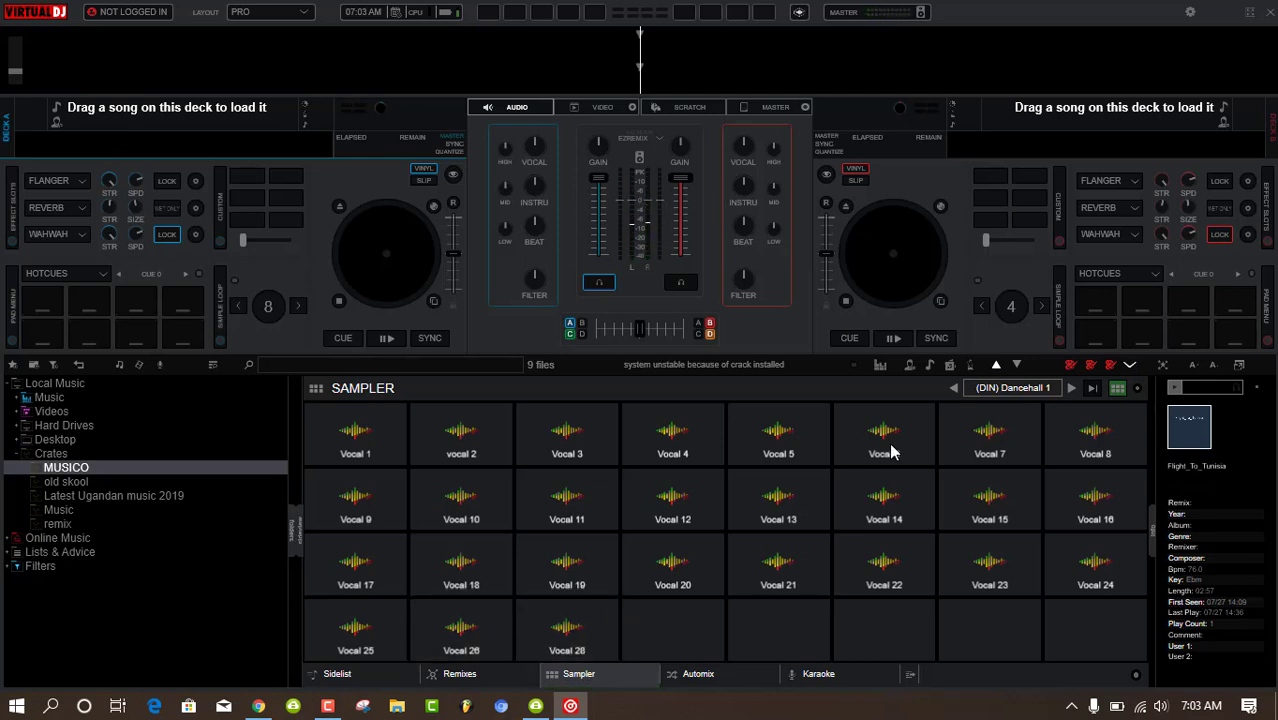
- Switch the sampler to the Beat Latino bank and play B125, CH105, M130, M132, S95 and M133
click(1040, 392)
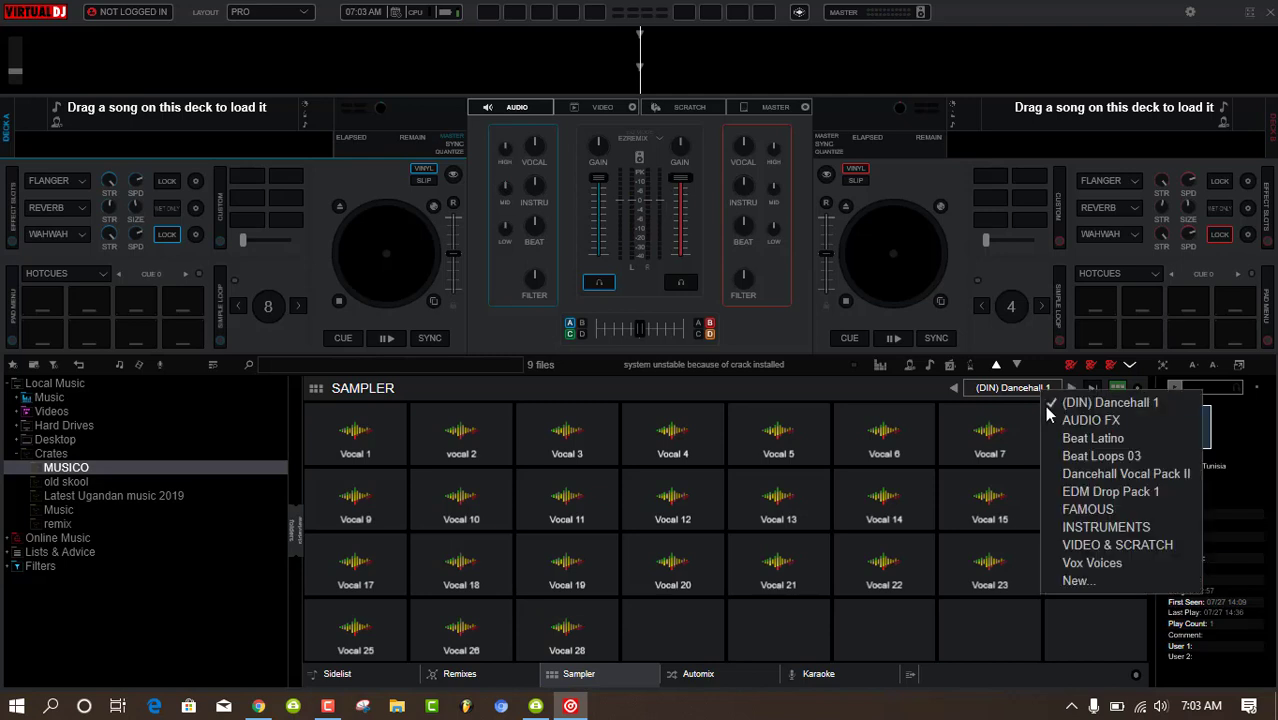
click(1090, 443)
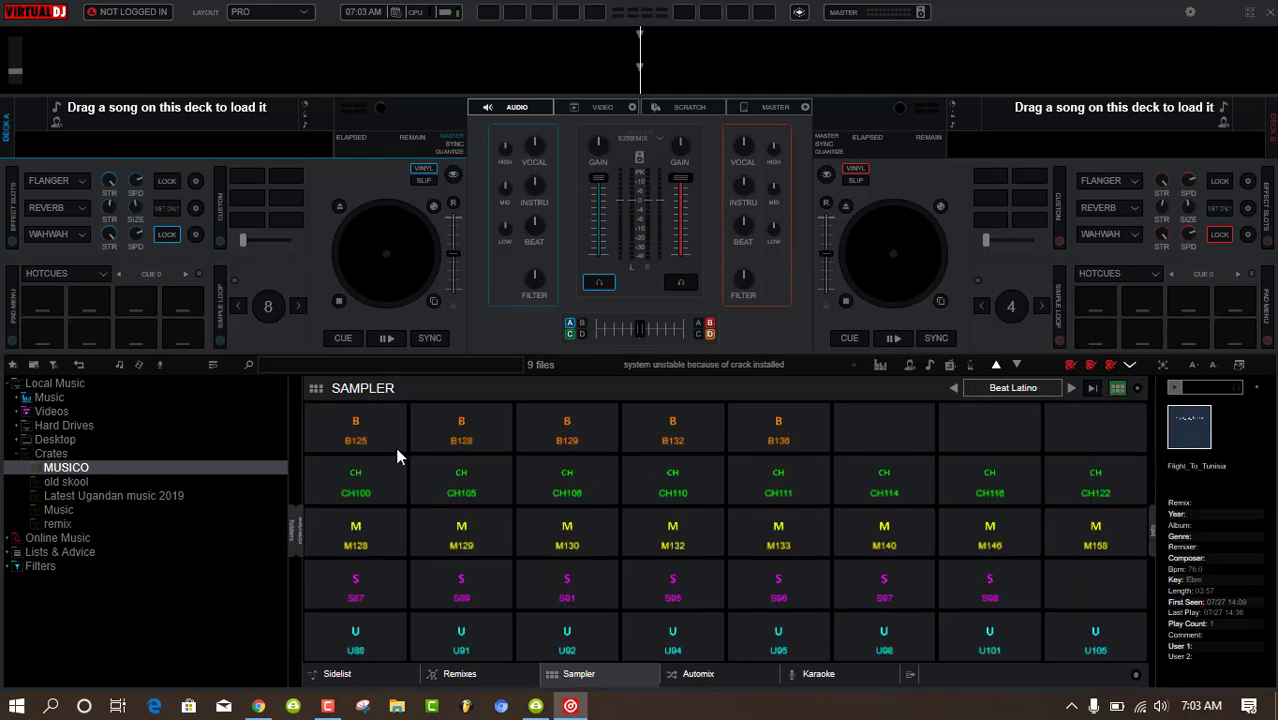
click(384, 444)
click(455, 487)
click(563, 528)
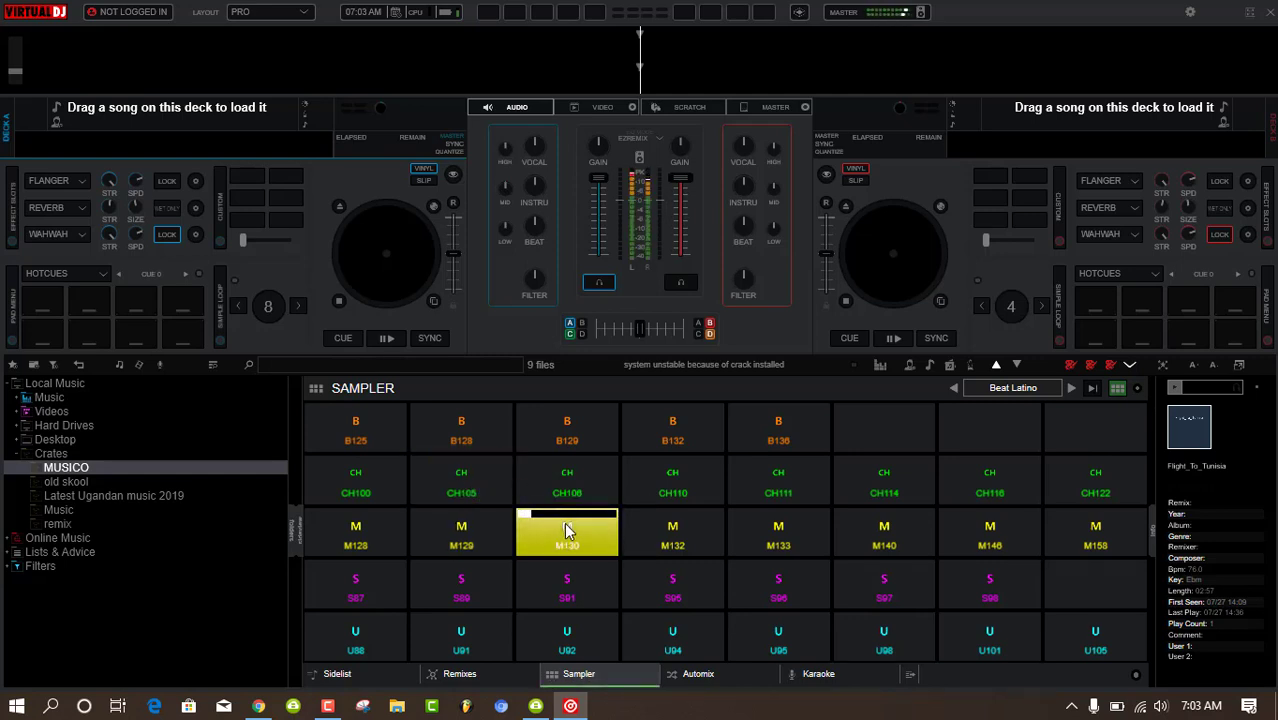
click(664, 538)
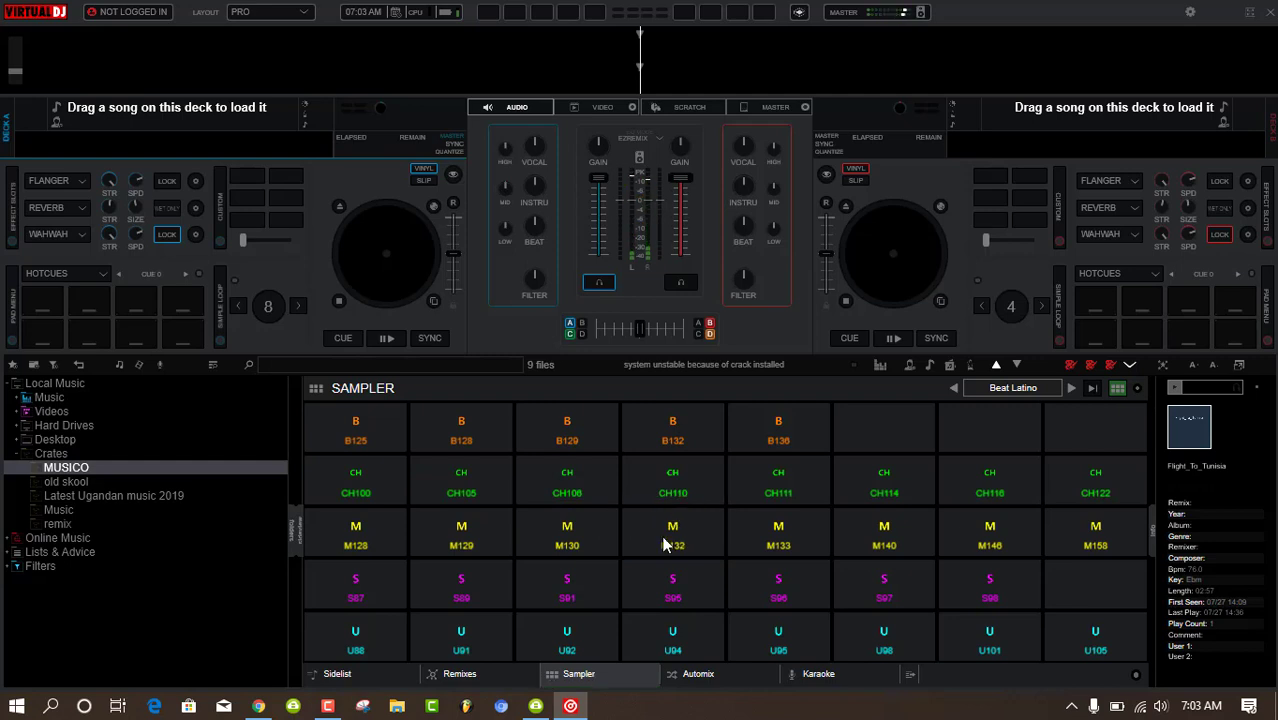
click(664, 540)
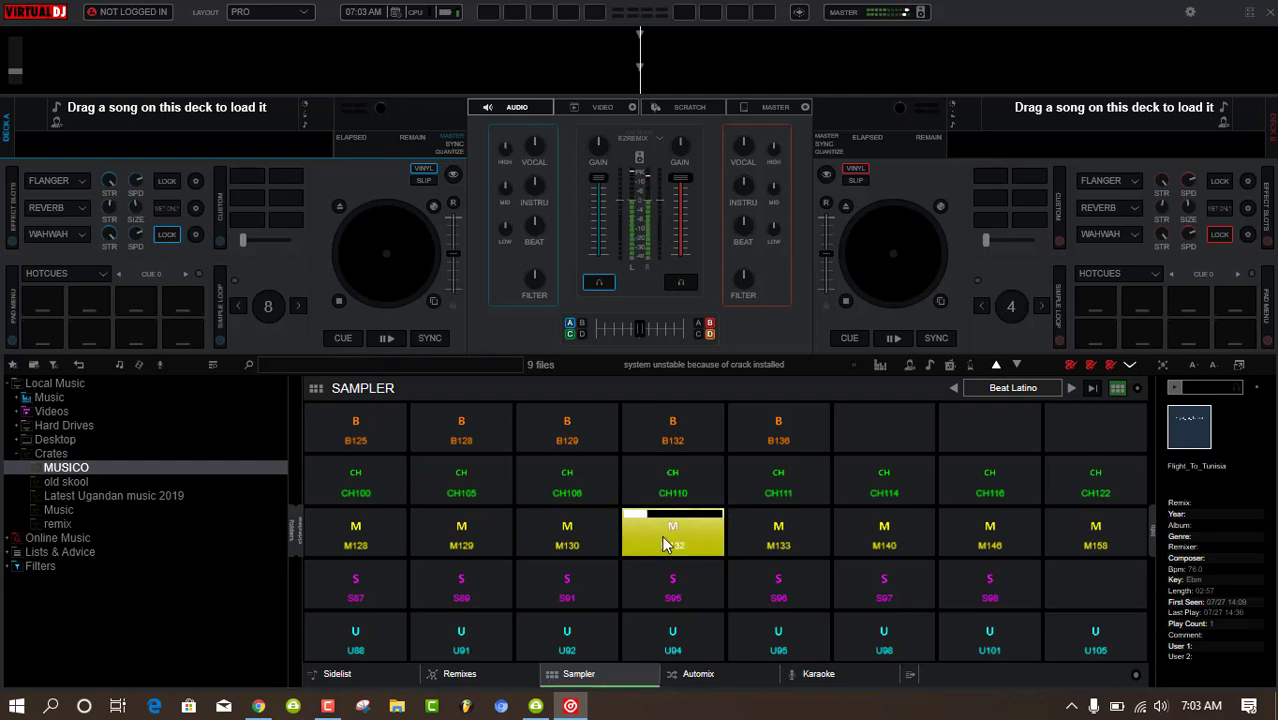
click(674, 570)
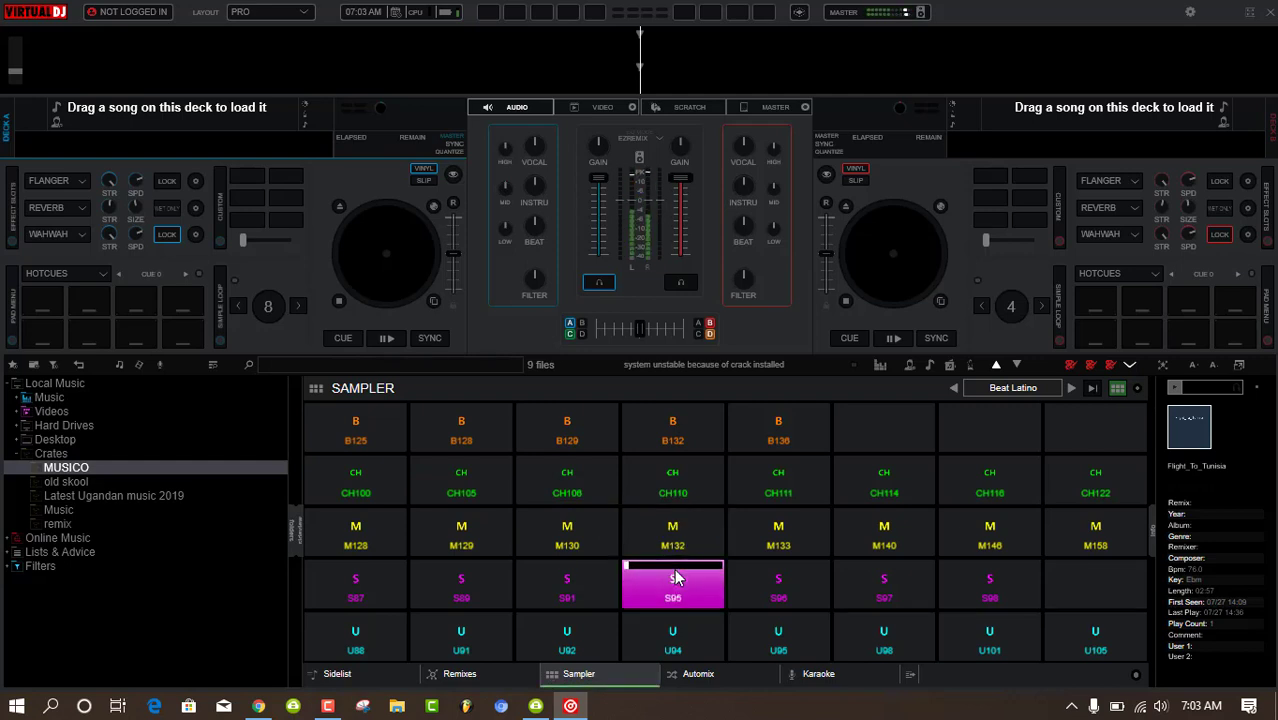
click(770, 527)
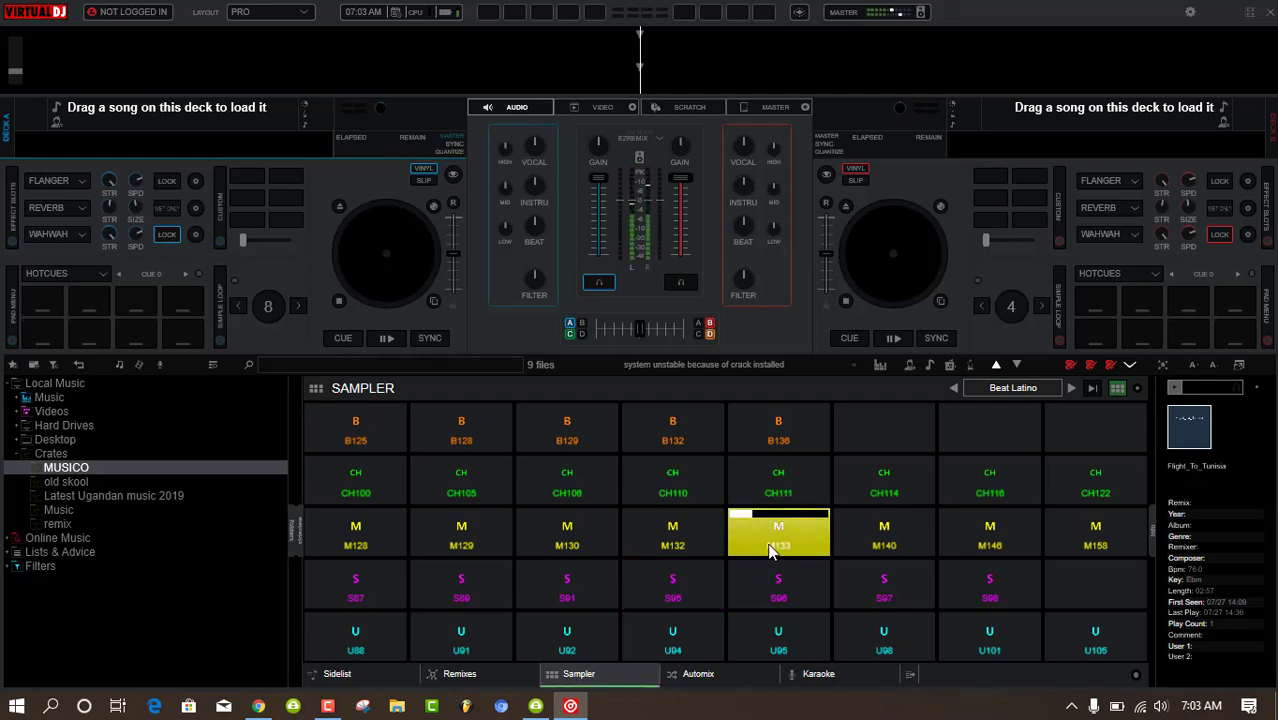
- Switch the sampler to the EDM Drop Pack 1 bank and play 8Fifty and Anthem, leaving only 8Fifty running
click(1045, 396)
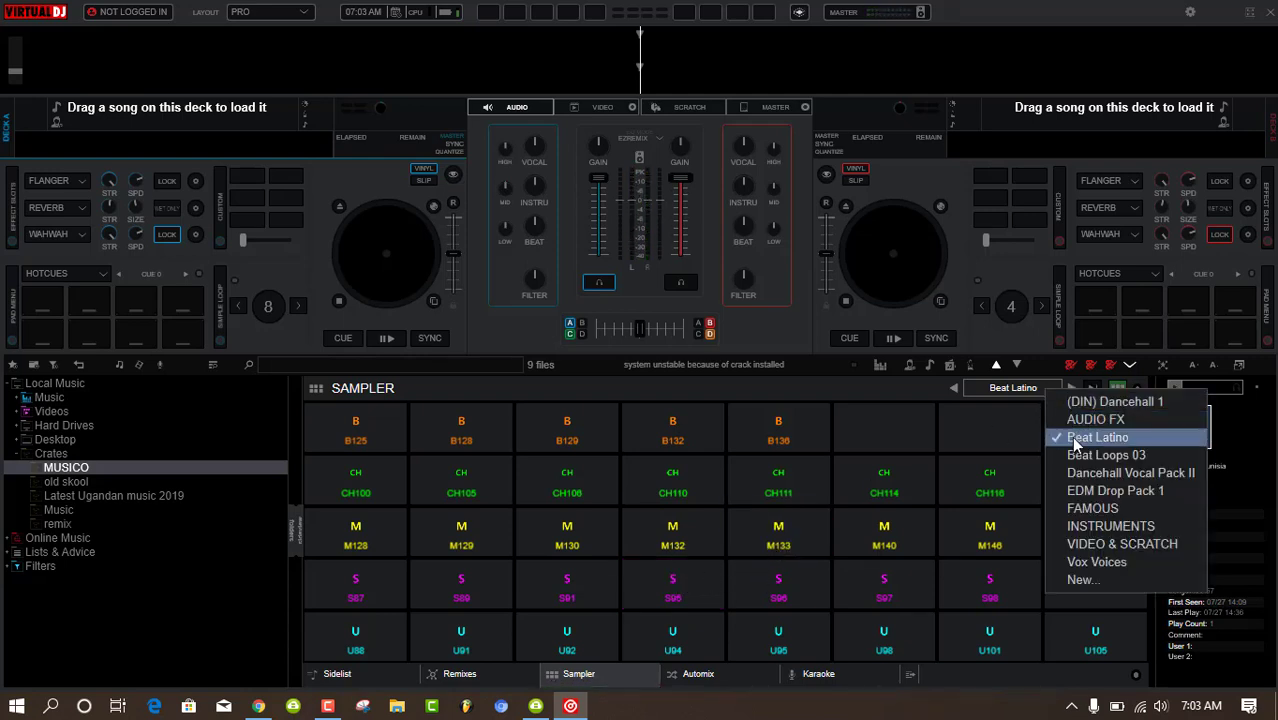
click(1087, 490)
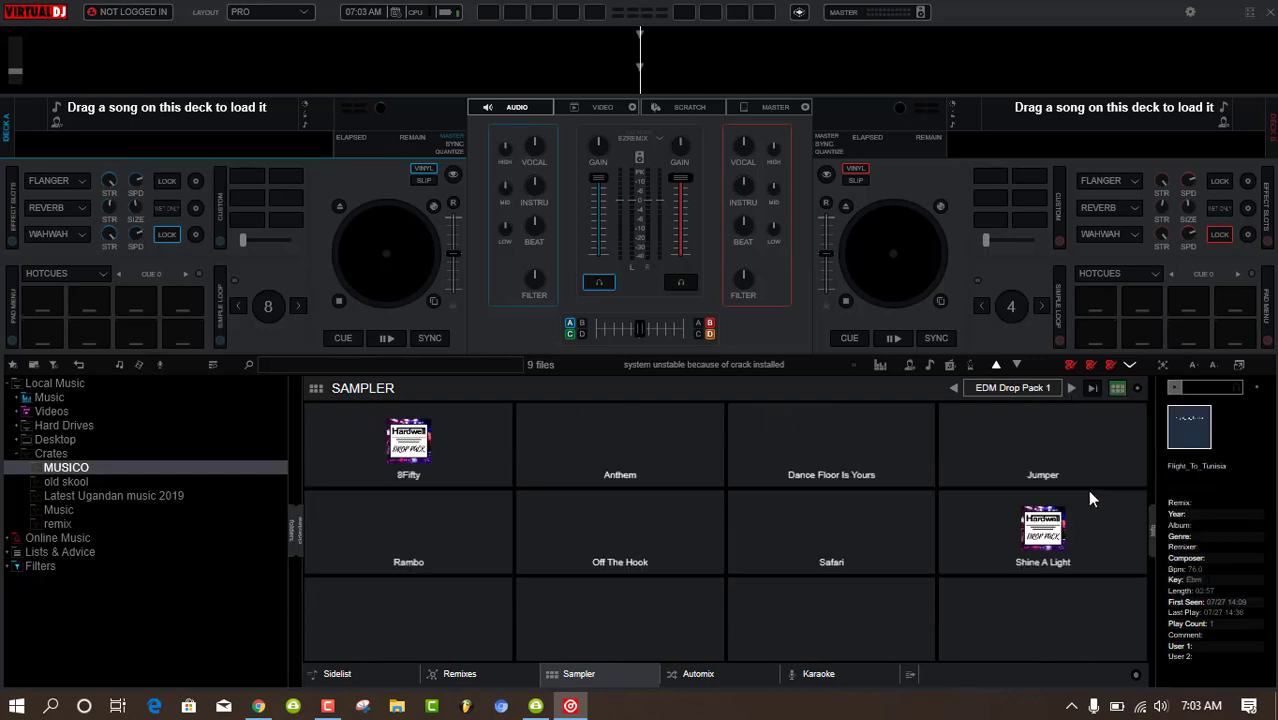
click(437, 458)
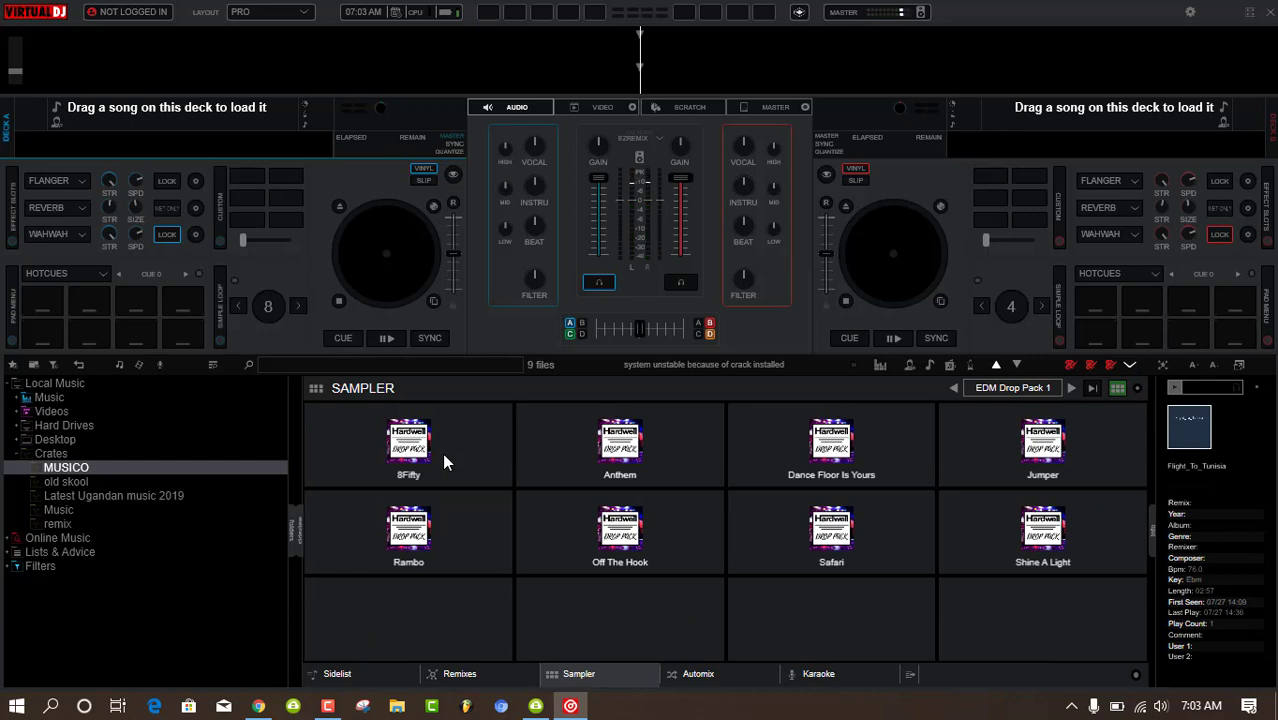
click(445, 462)
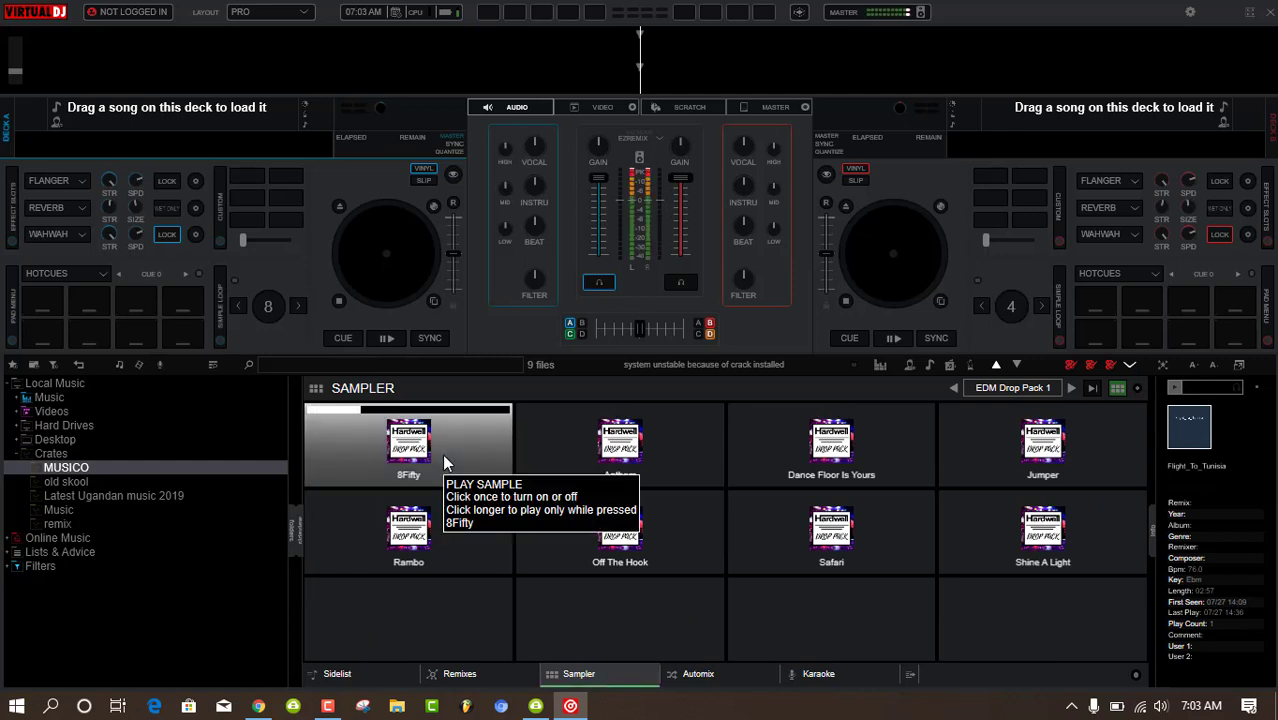
click(445, 462)
click(555, 458)
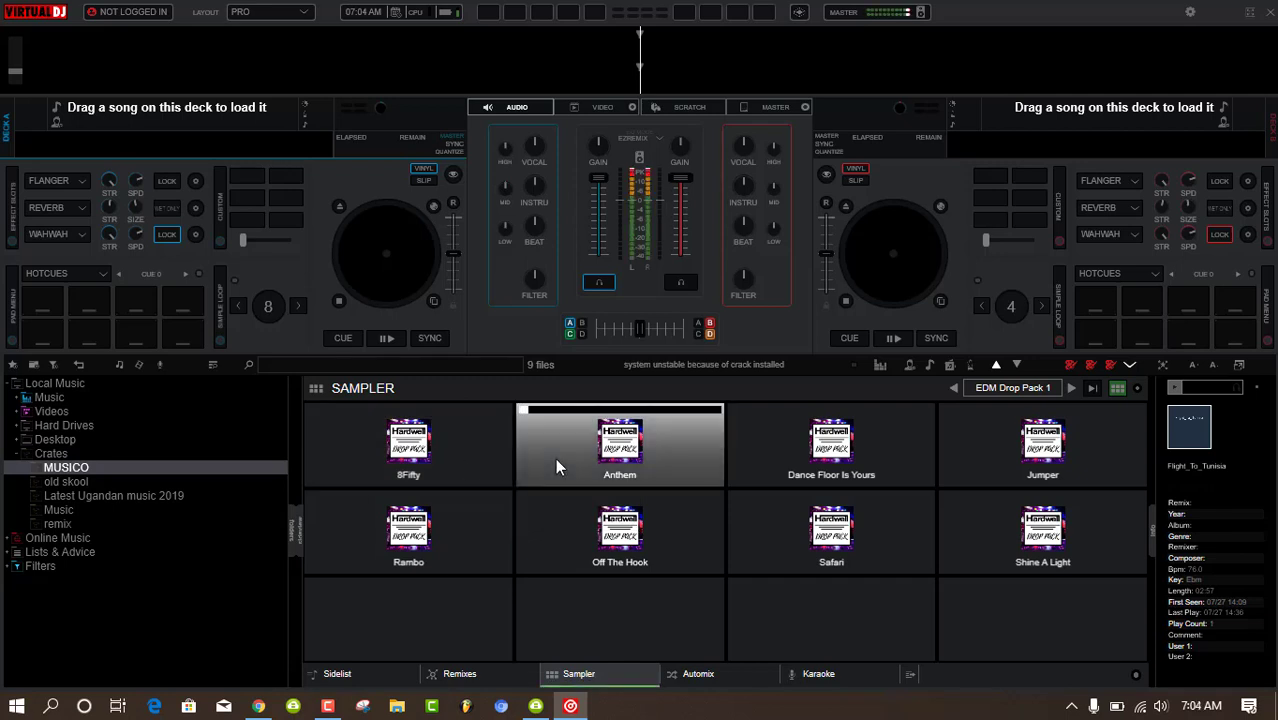
click(487, 453)
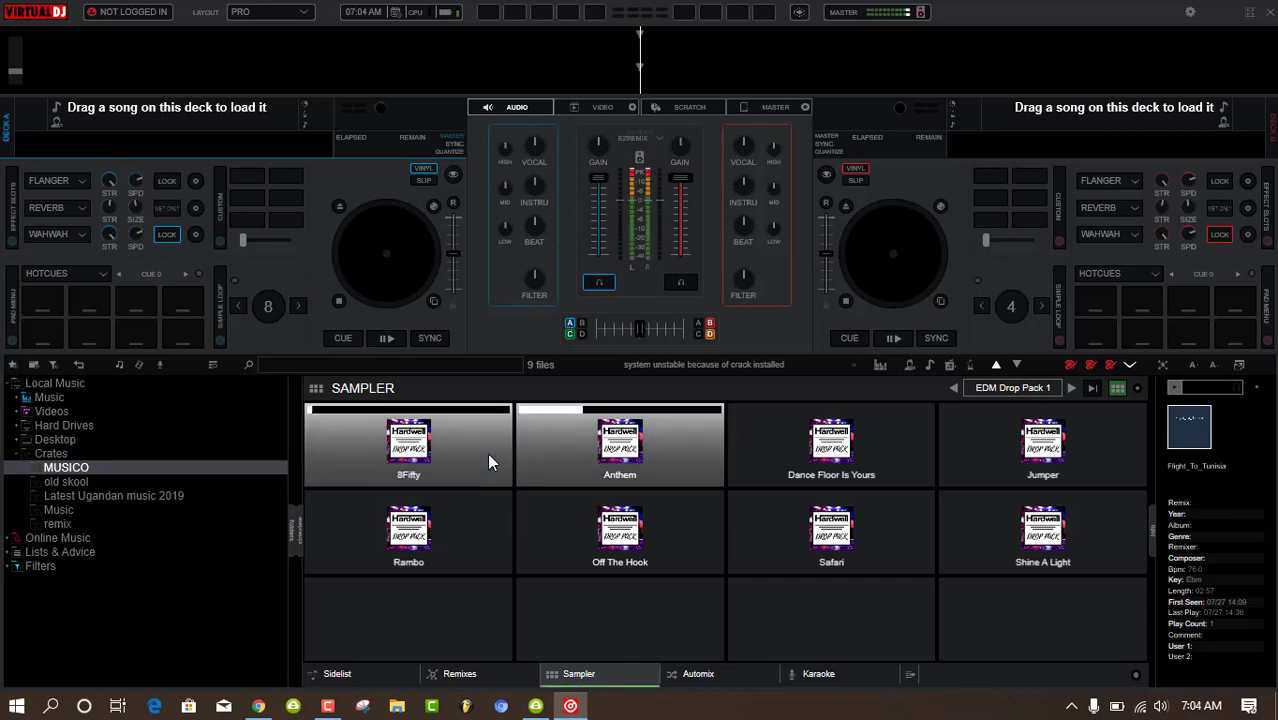
click(563, 462)
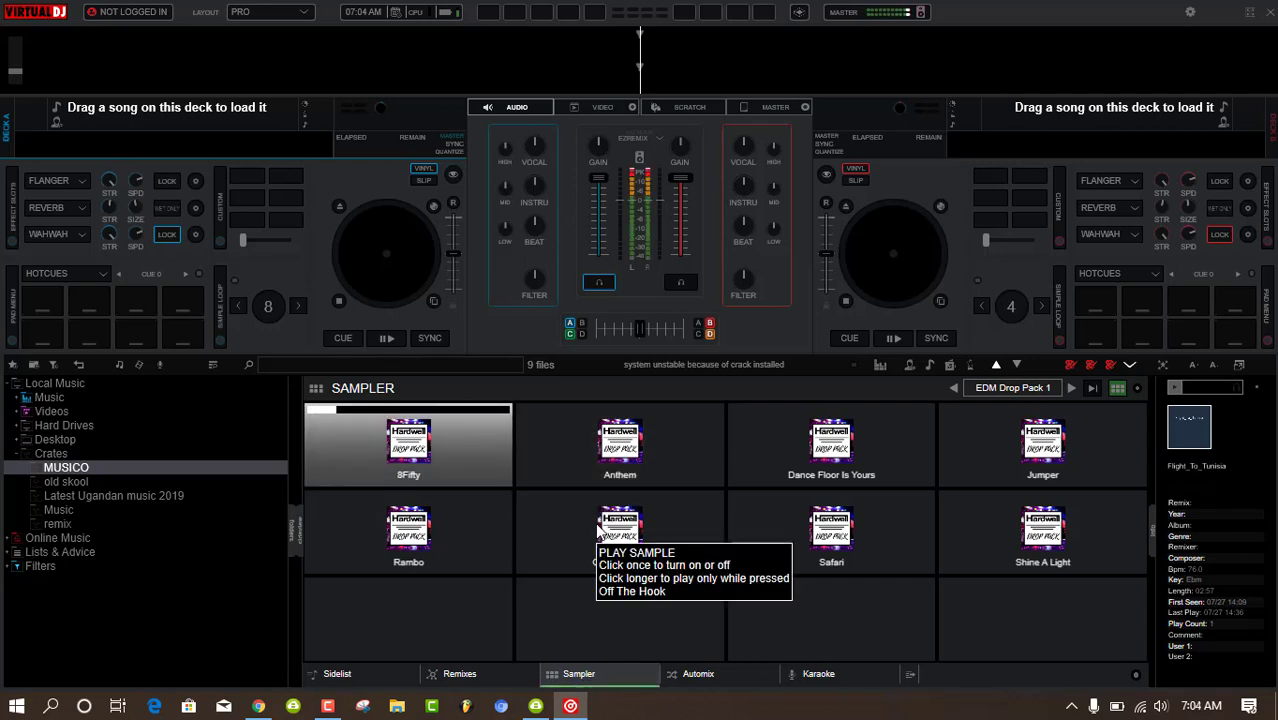
- Briefly play Off The Hook, Dance Floor Is Yours and Jumper over 8Fifty, and stop 8Fifty
click(598, 532)
click(598, 532)
click(833, 476)
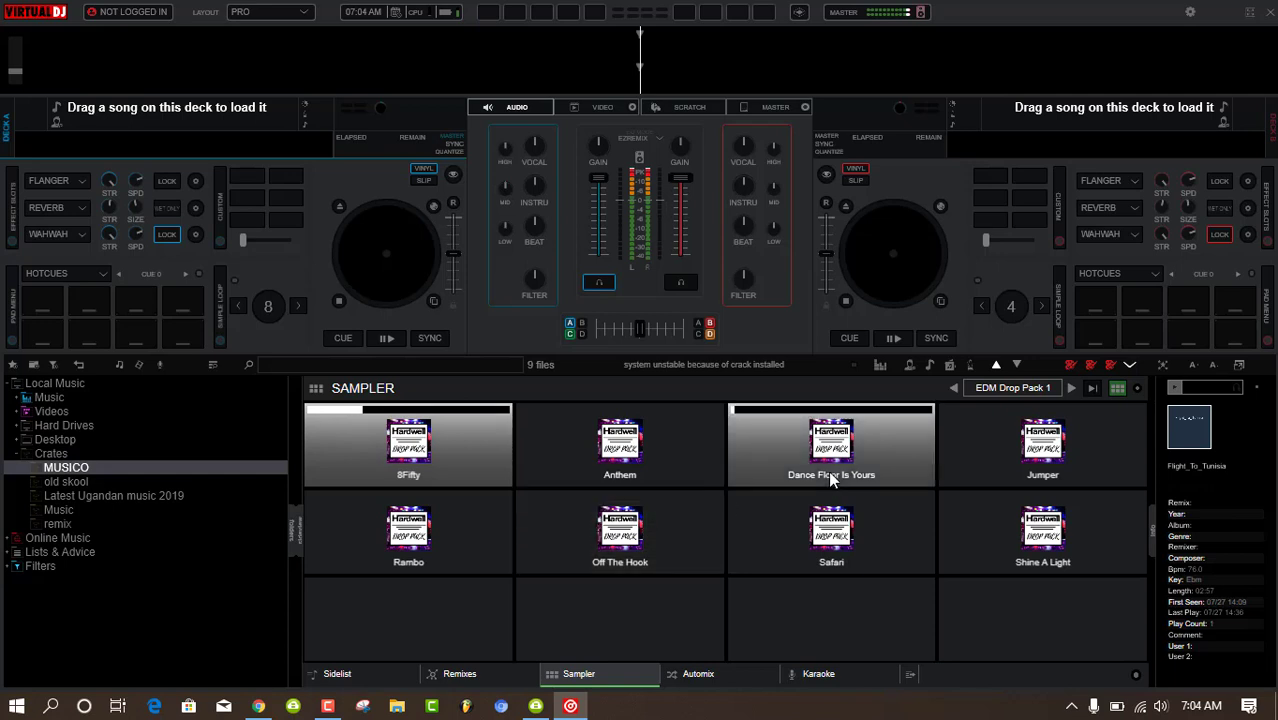
click(831, 478)
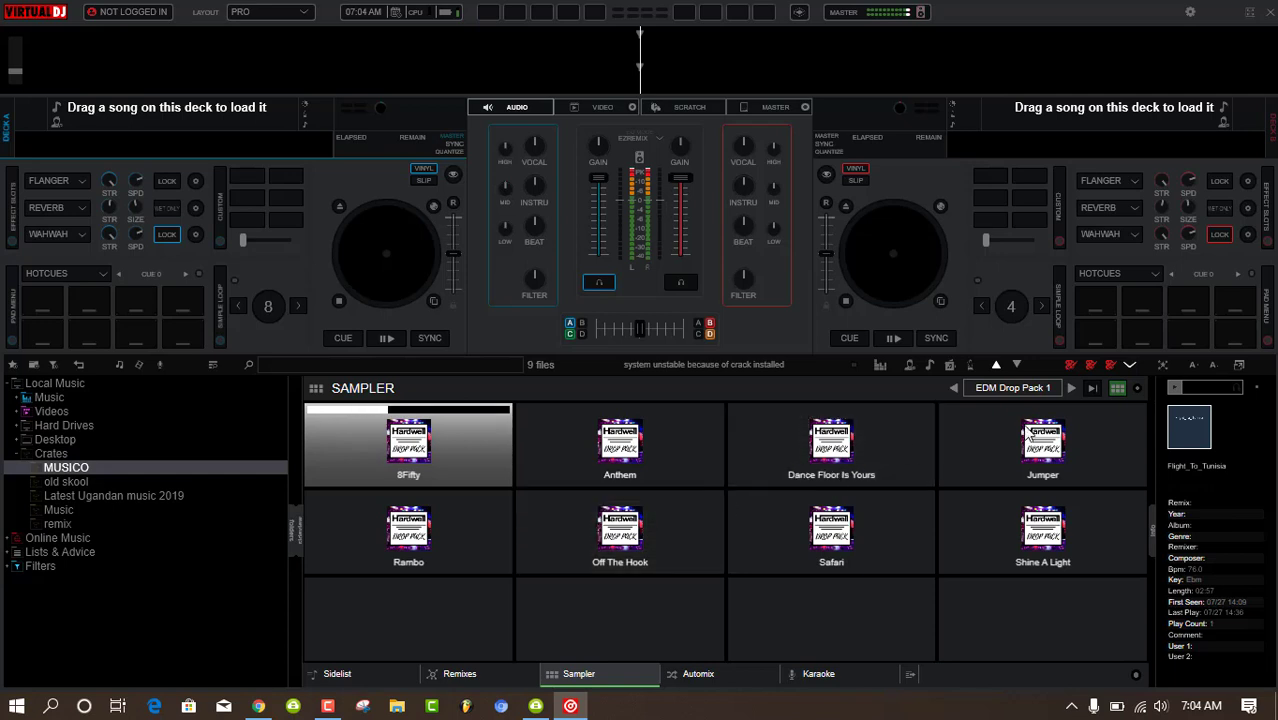
click(1044, 442)
click(1042, 440)
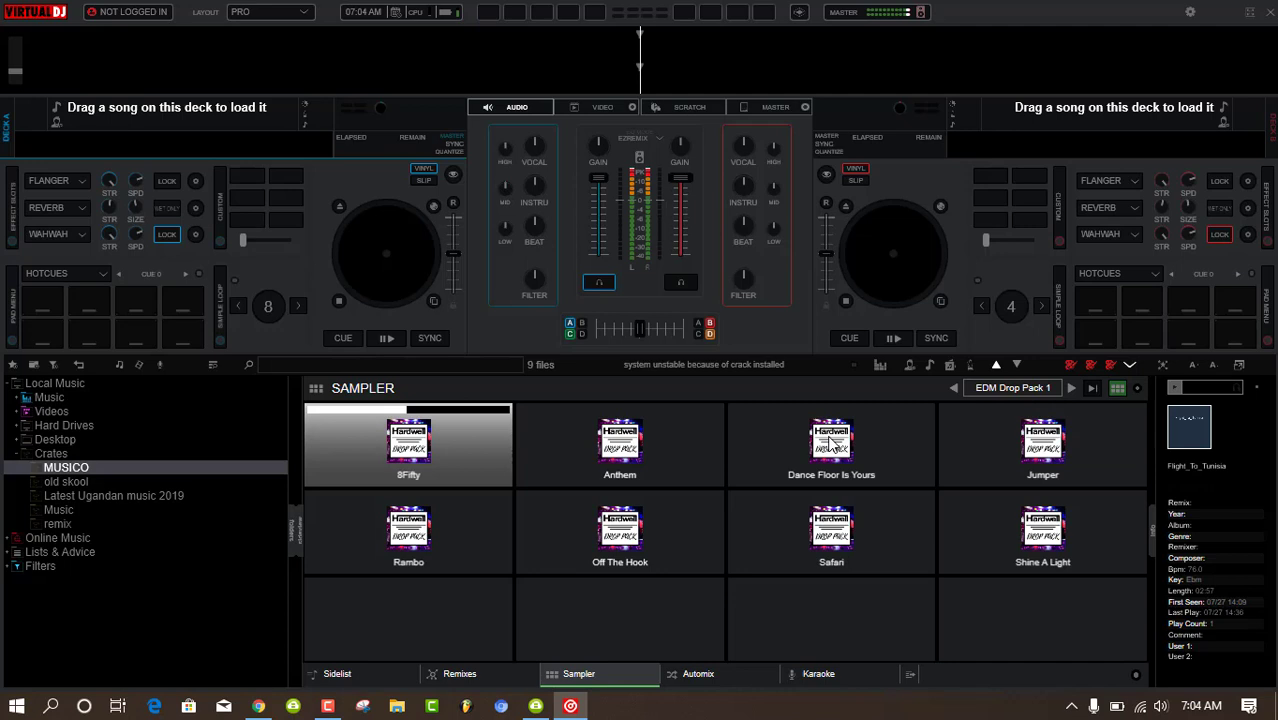
click(474, 448)
- Audition Jumper, Shine A Light and Safari one after another, stopping each sample before starting the following one
click(1033, 453)
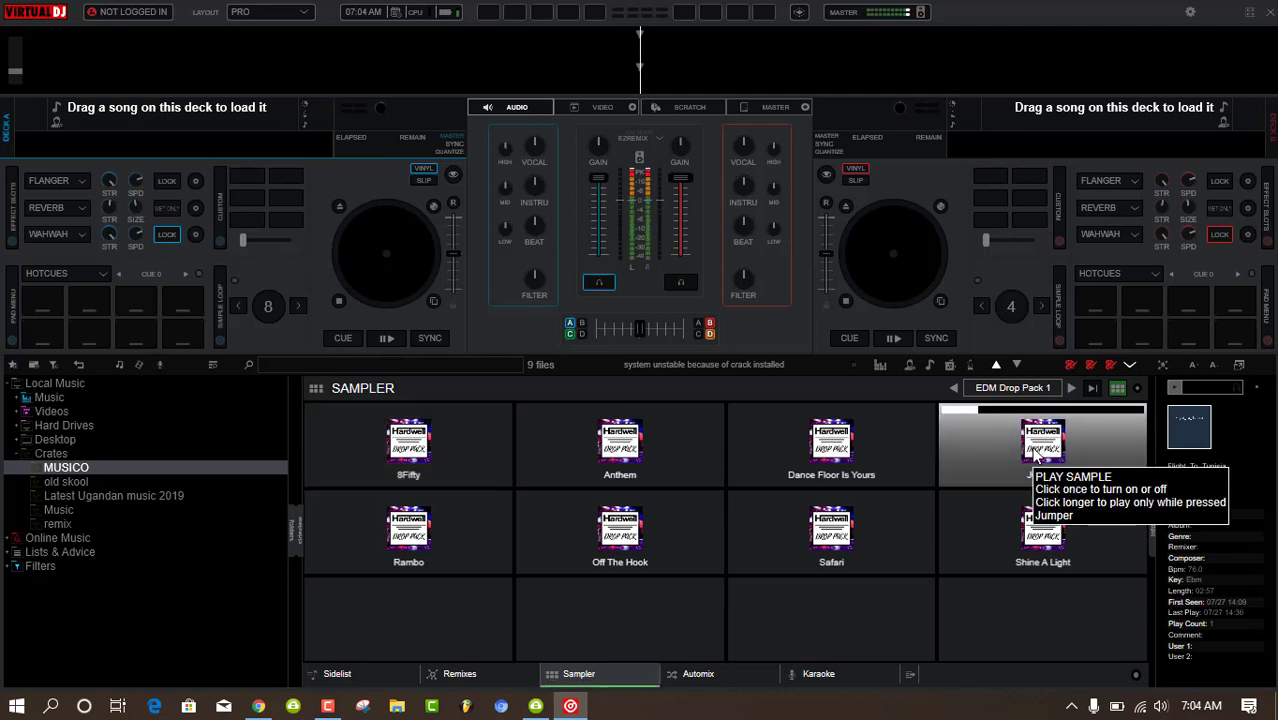
click(1038, 457)
click(1046, 540)
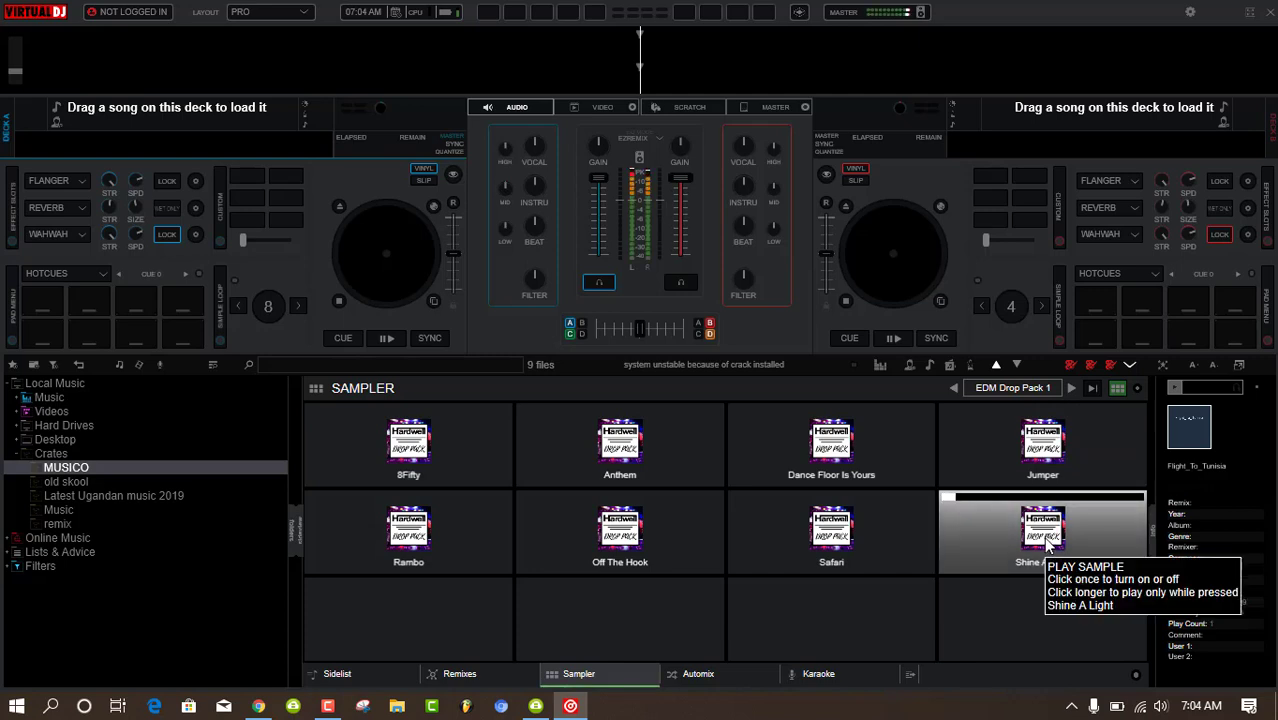
click(1046, 540)
click(888, 536)
click(881, 536)
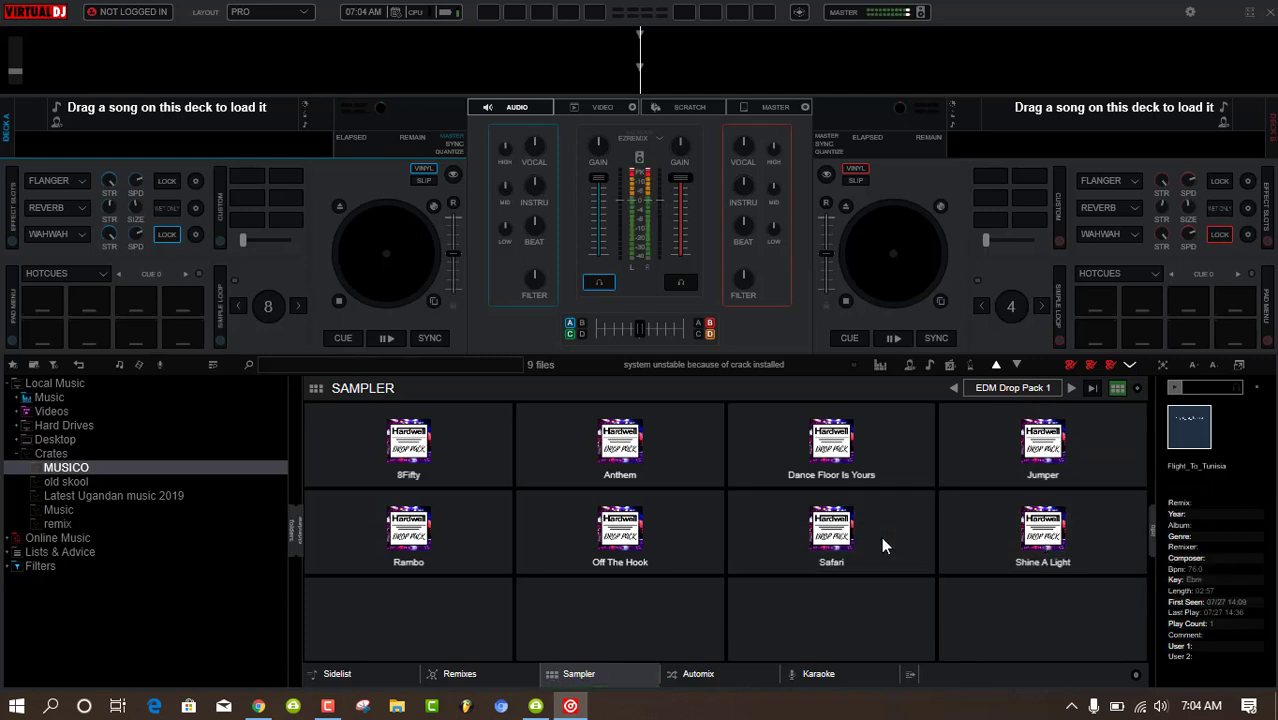
- Audition the Off The Hook and Rambo samples and stop the playback
click(621, 530)
click(621, 528)
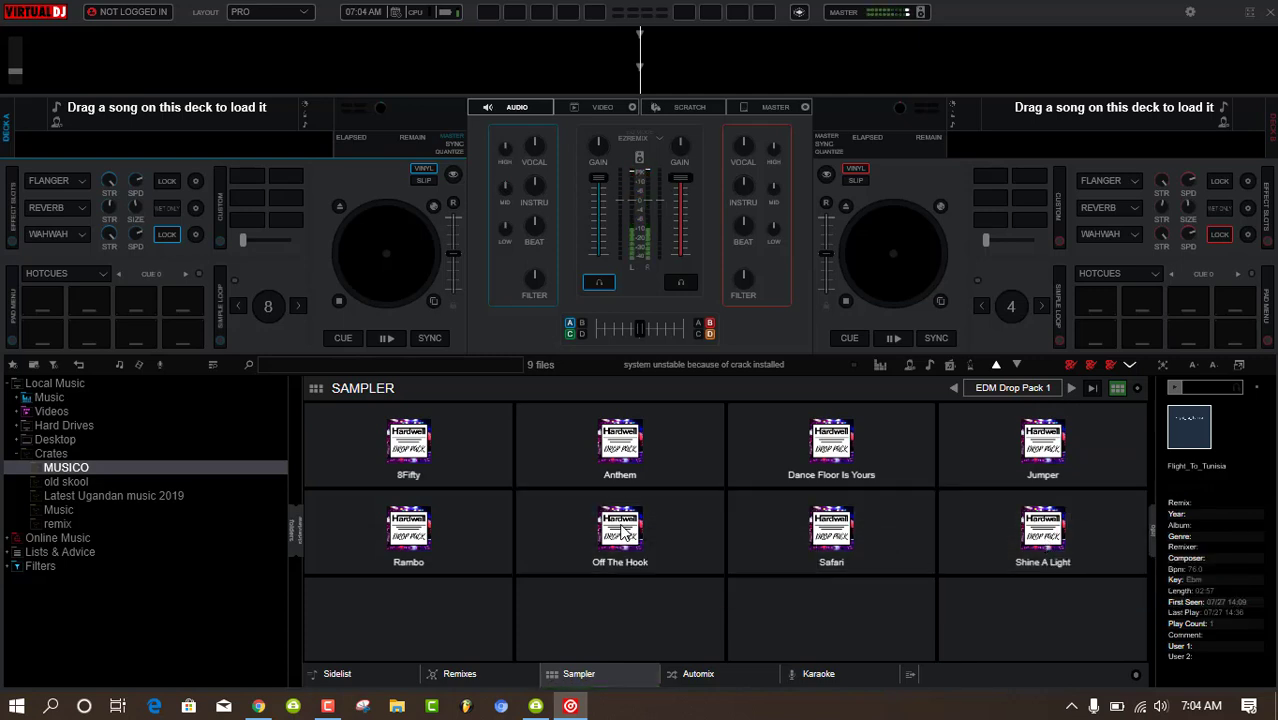
click(463, 533)
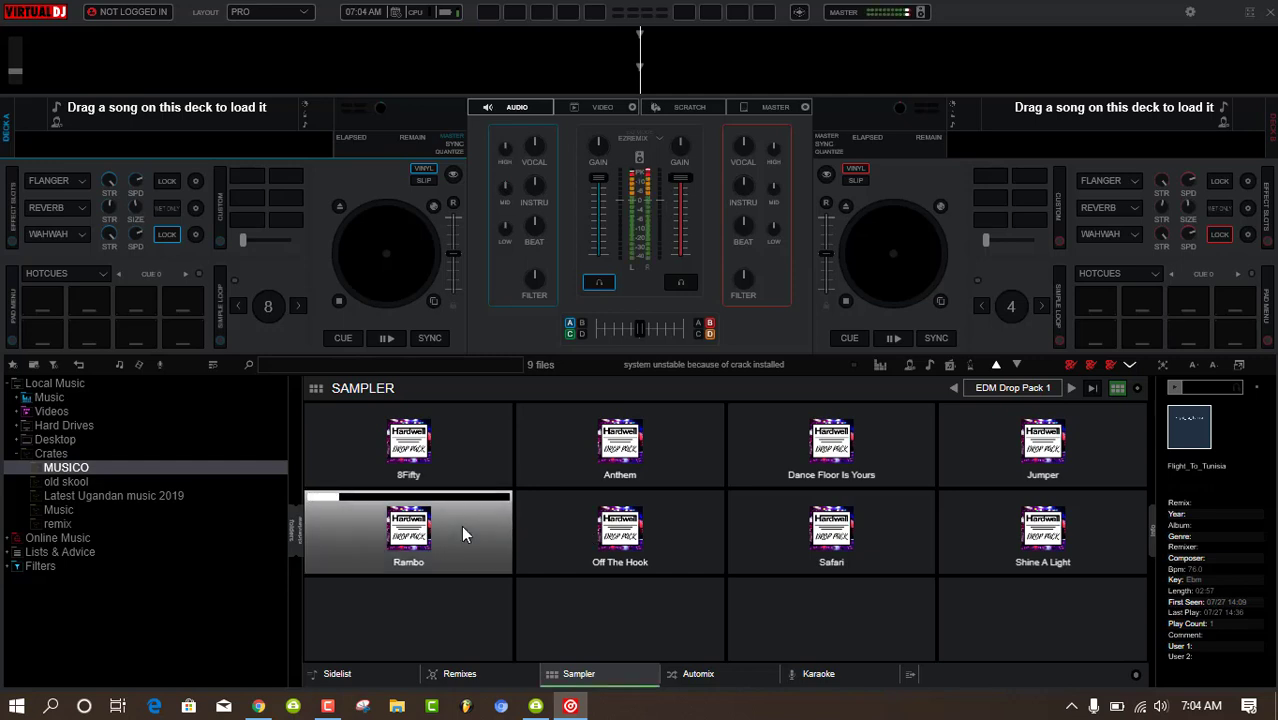
click(461, 525)
click(461, 525)
click(461, 525)
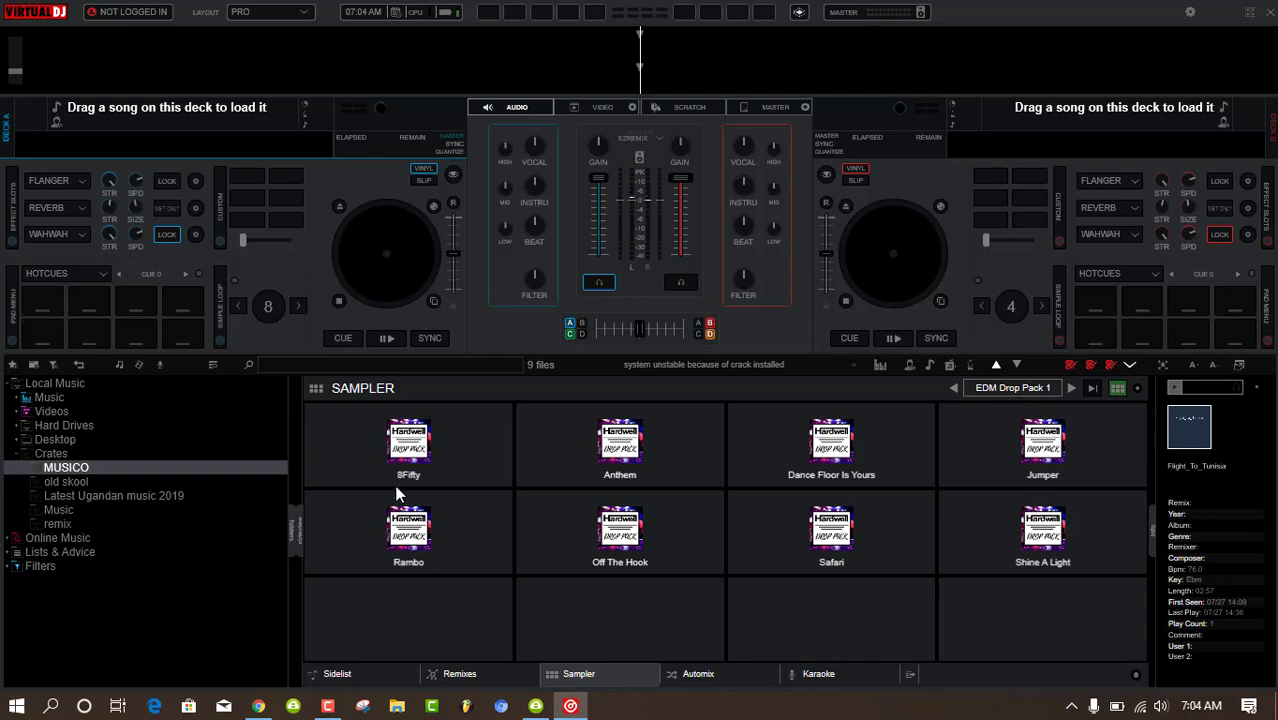